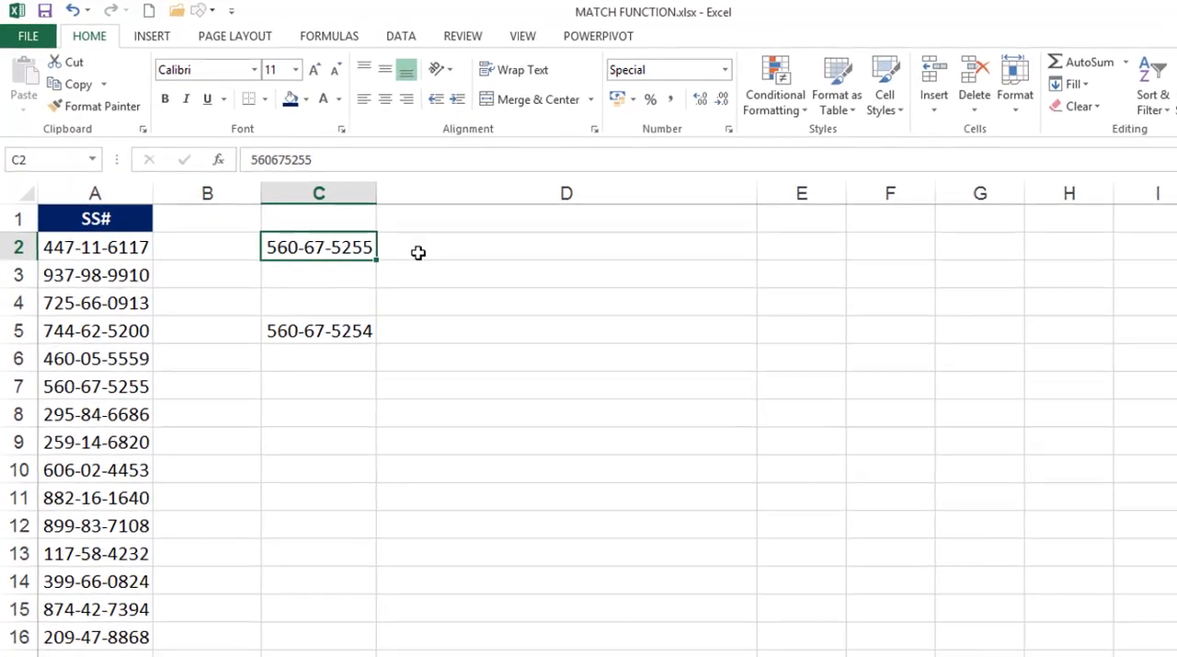
Enter =MATCH(C2,A:A,0) in cell D2 to find the exact-match position of the C2 number in column A
{"action": "left_click", "coordinate": [419, 252]}
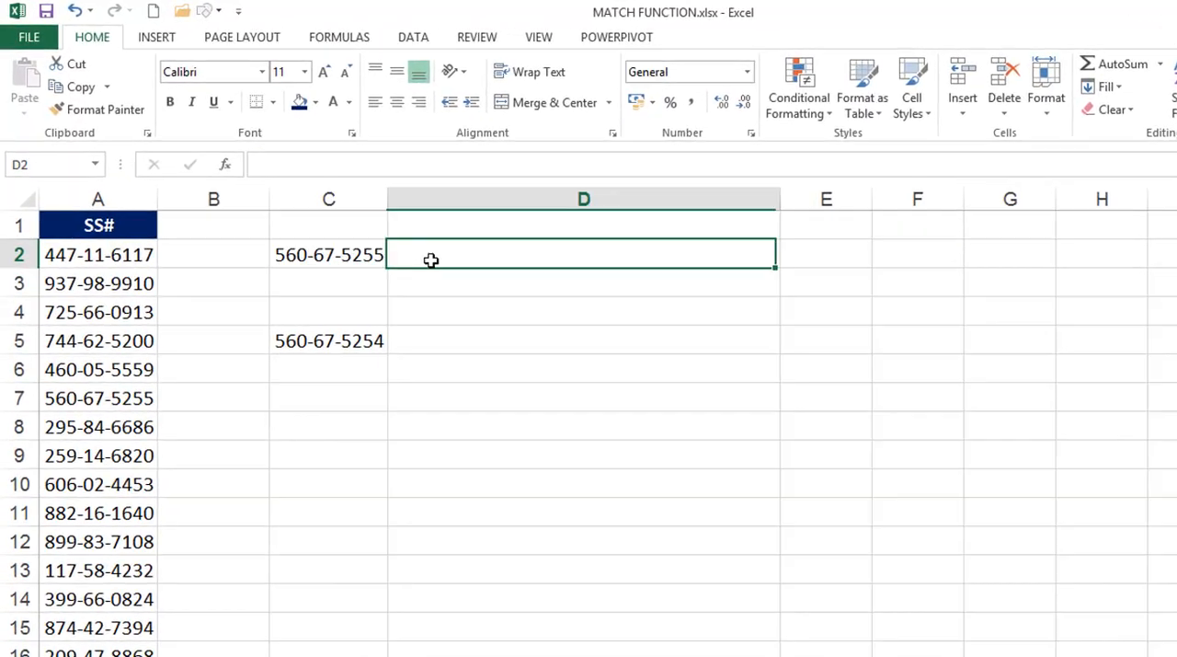
{"action": "type", "text": "=mat"}
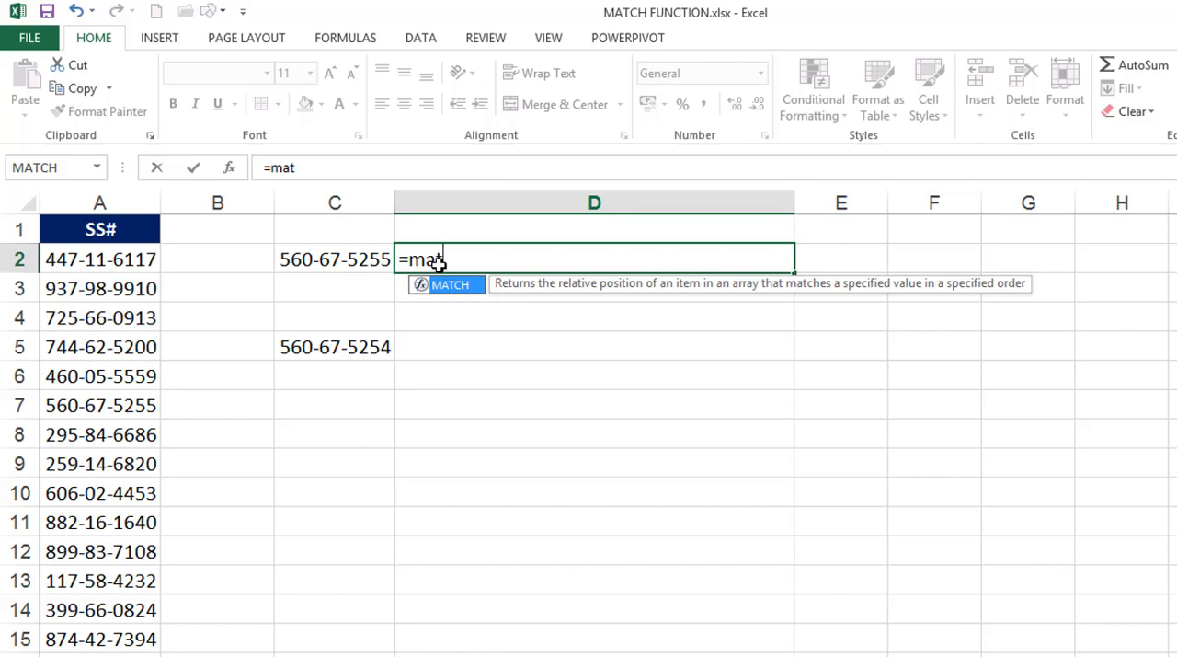
{"action": "key", "text": "Tab"}
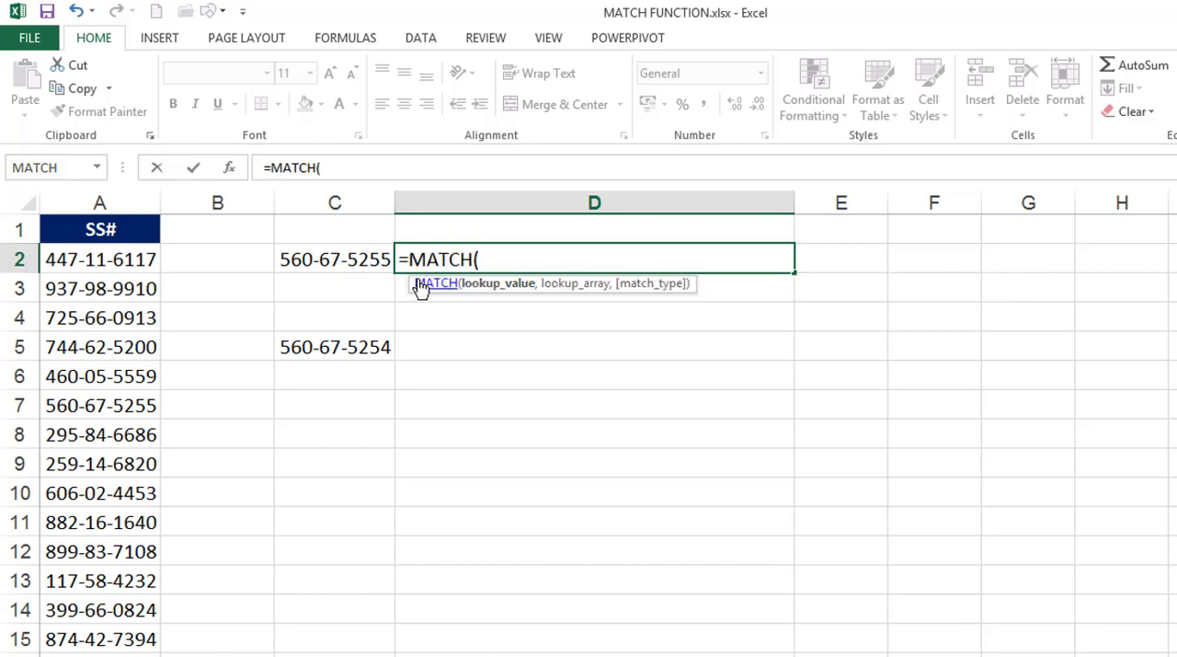
{"action": "left_click", "coordinate": [365, 260]}
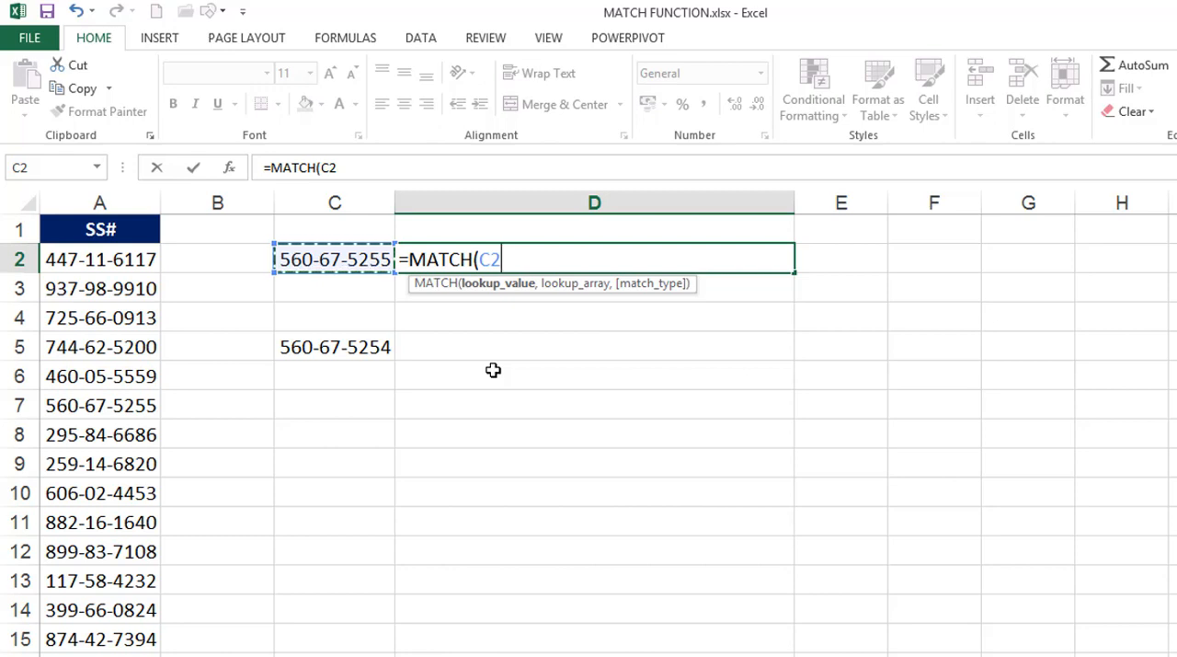
{"action": "type", "text": ","}
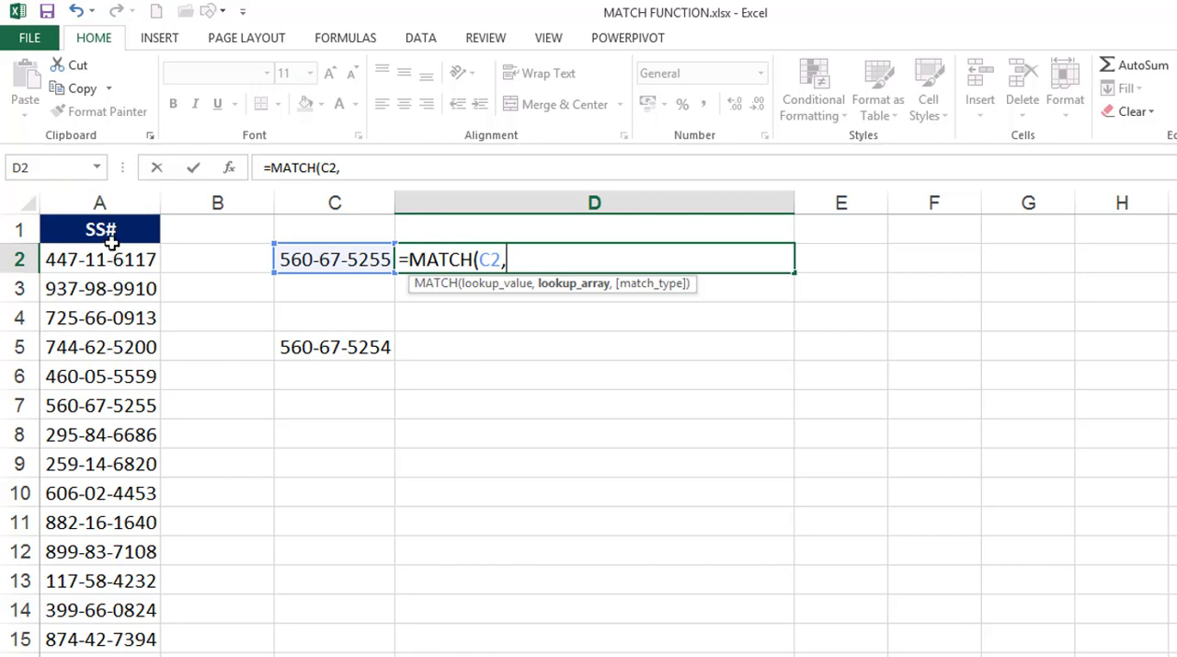
{"action": "left_click", "coordinate": [111, 201]}
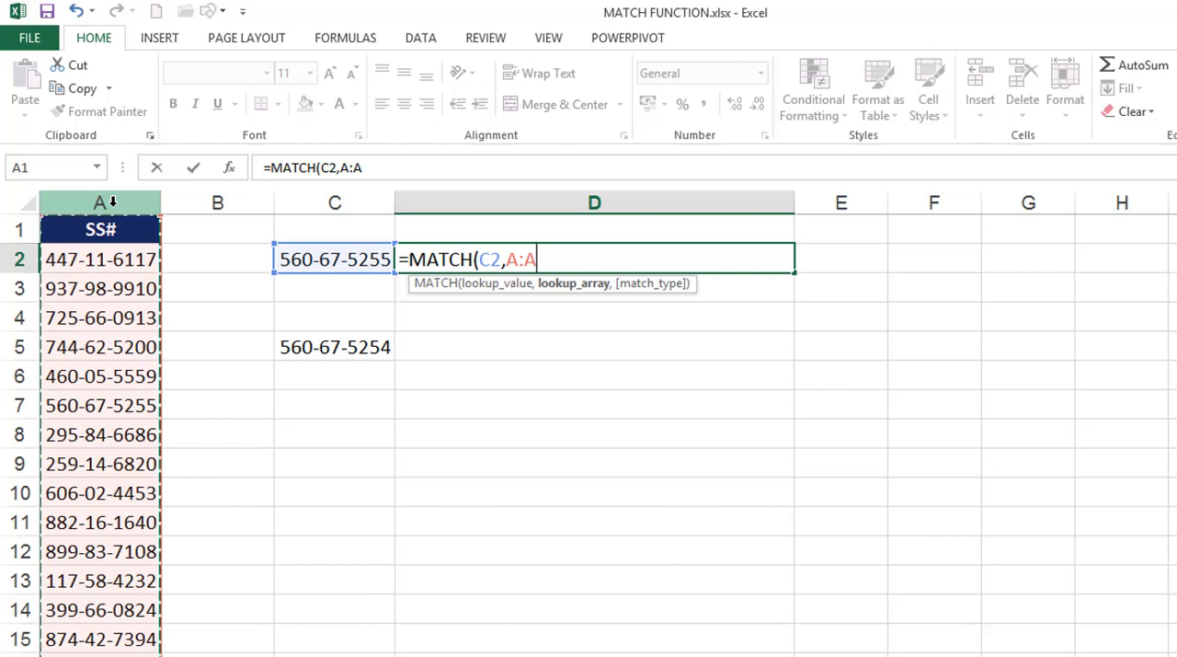
{"action": "type", "text": ","}
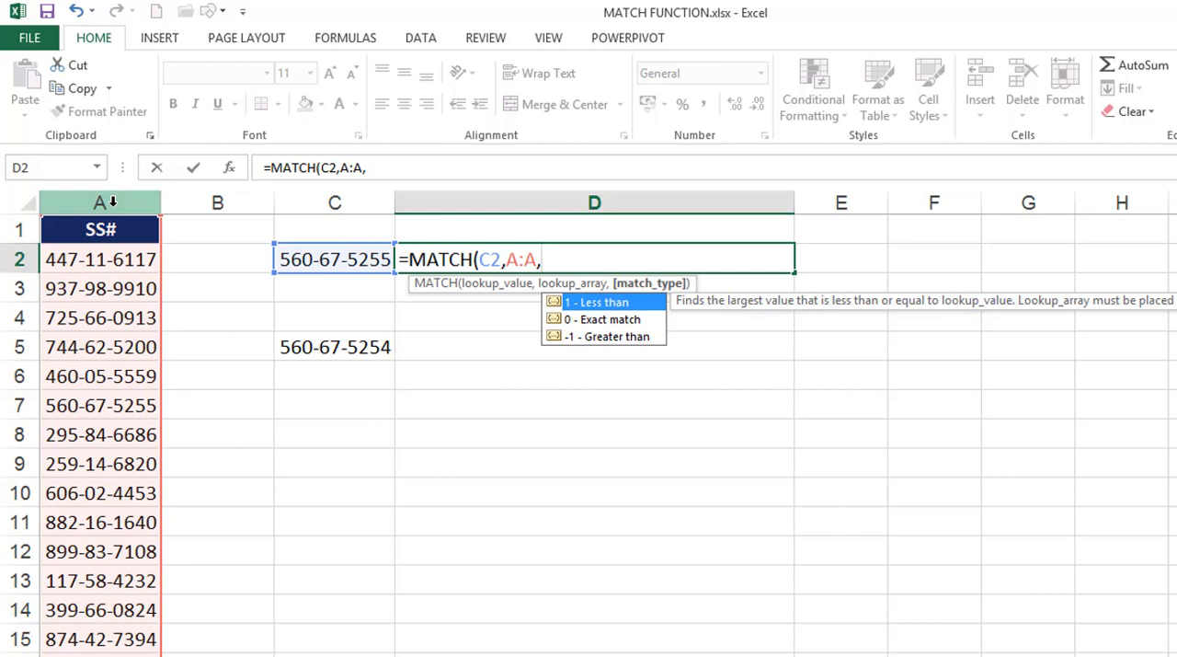
{"action": "type", "text": "0"}
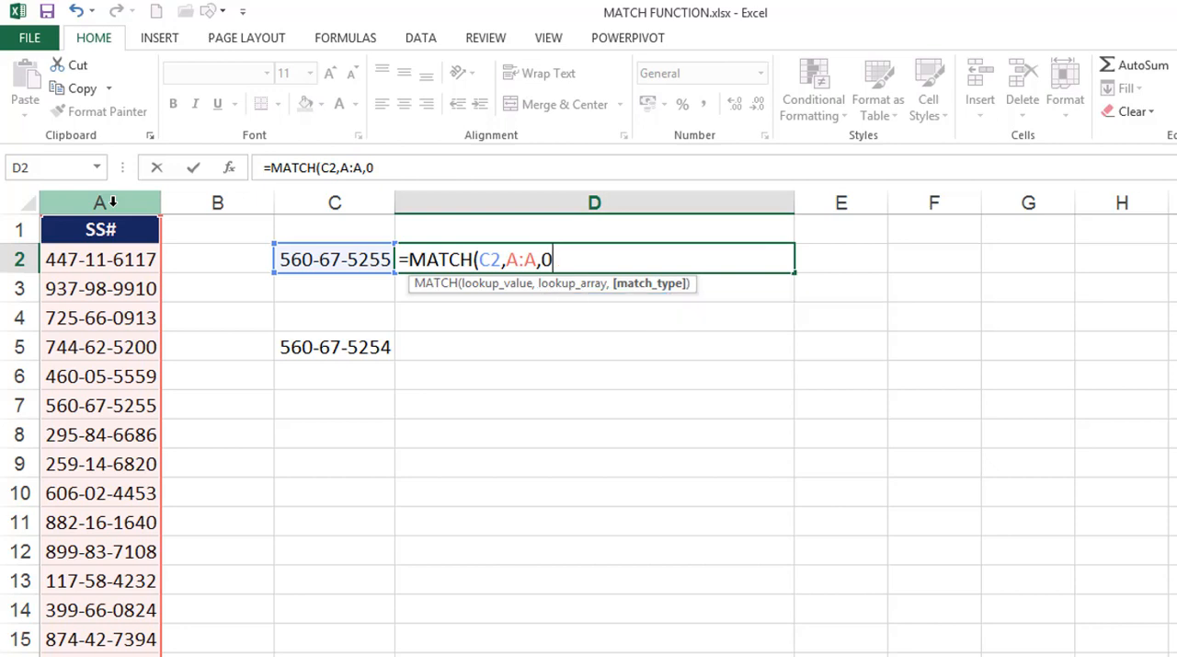
{"action": "type", "text": ")"}
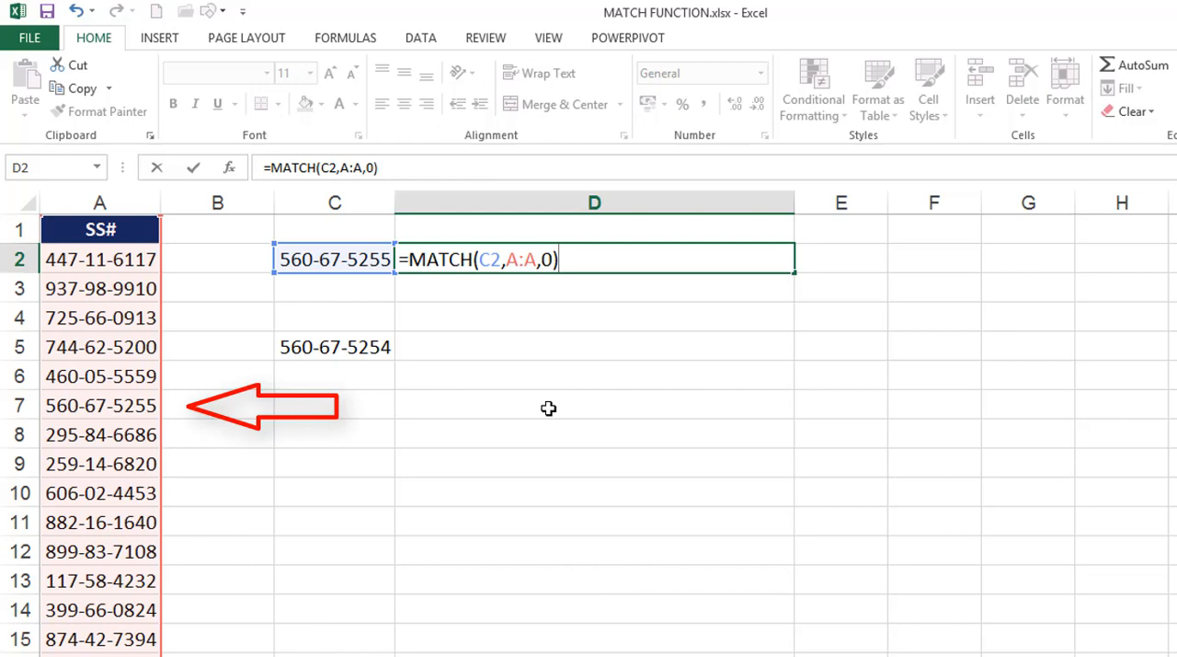
{"action": "key", "text": "Return"}
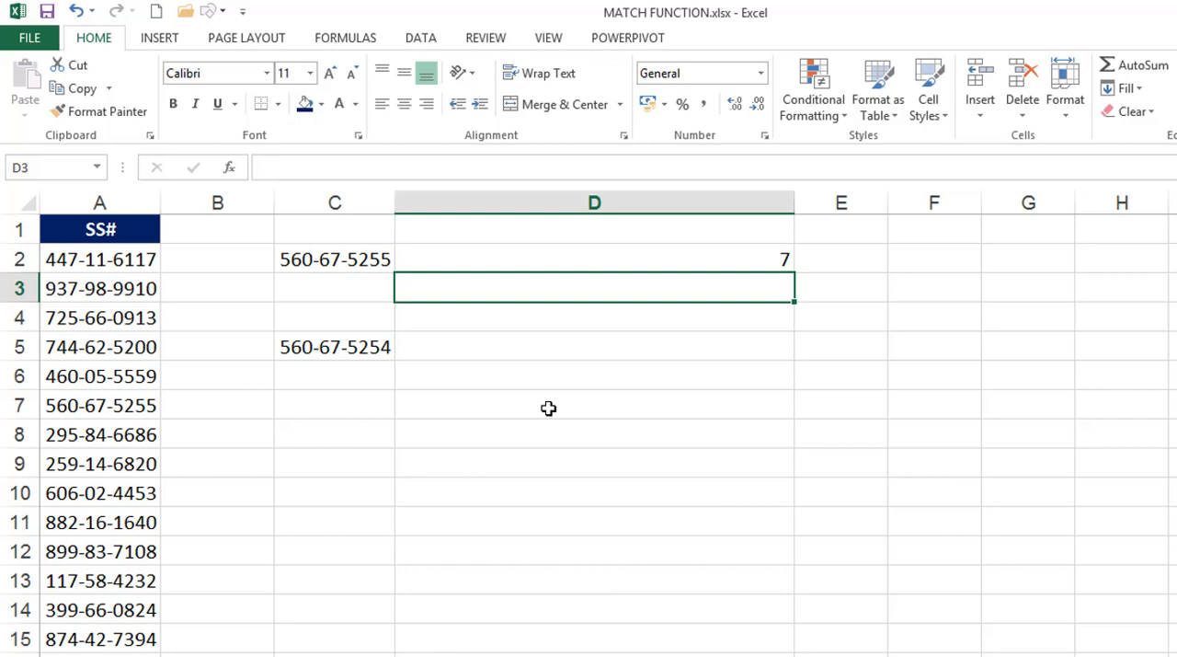
Enter =MATCH(C5,A:A,0) in cell D5 to look up the C5 number in column A with an exact match
{"action": "left_click", "coordinate": [524, 336]}
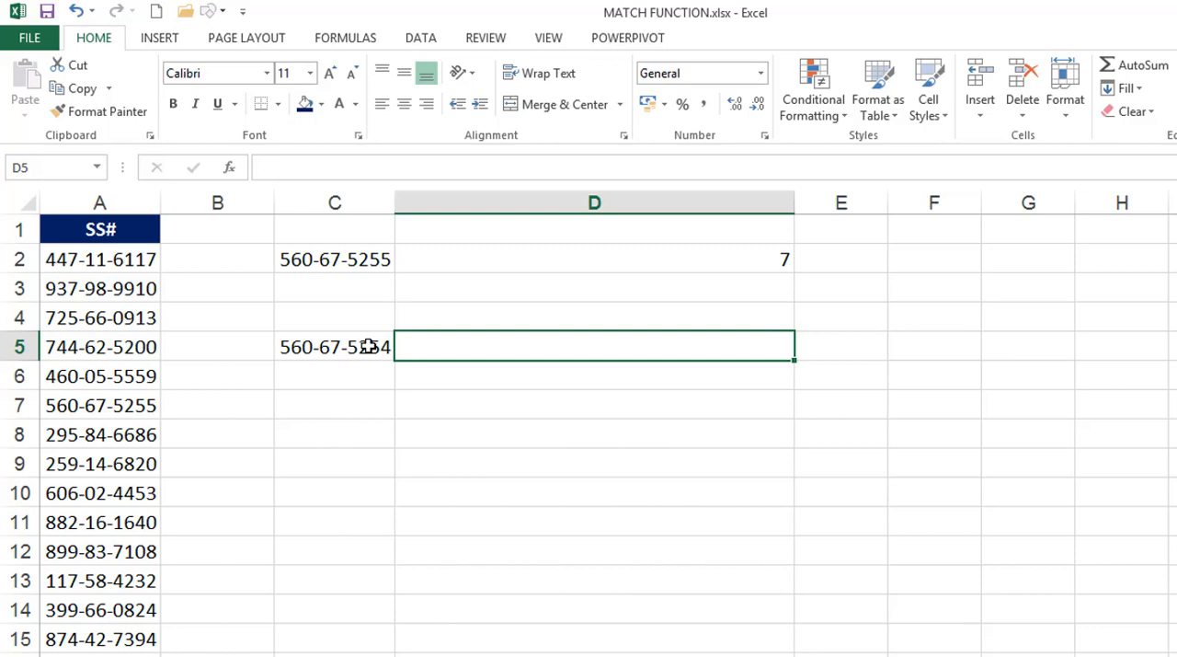
{"action": "type", "text": "="}
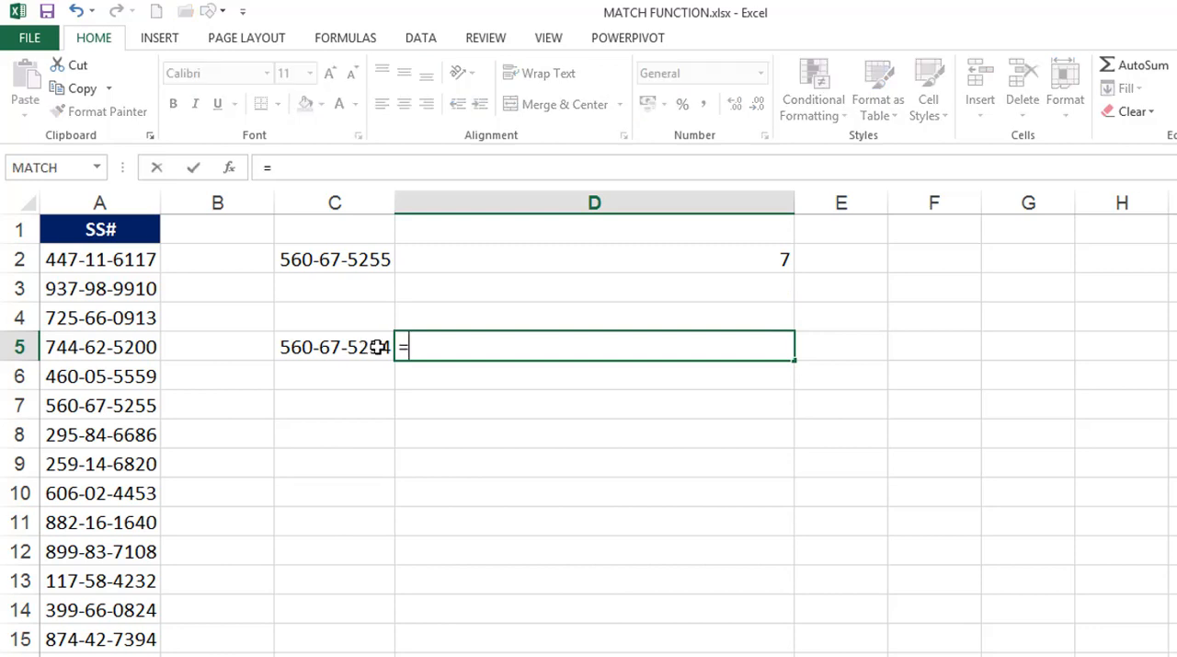
{"action": "type", "text": "matc"}
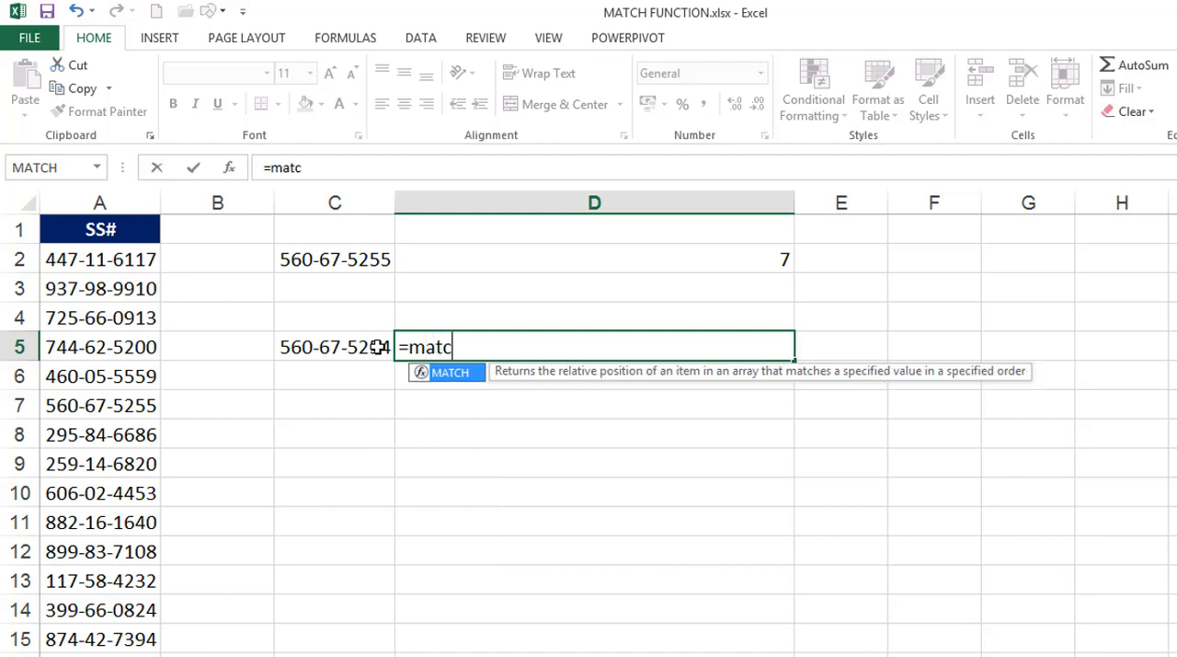
{"action": "key", "text": "Tab"}
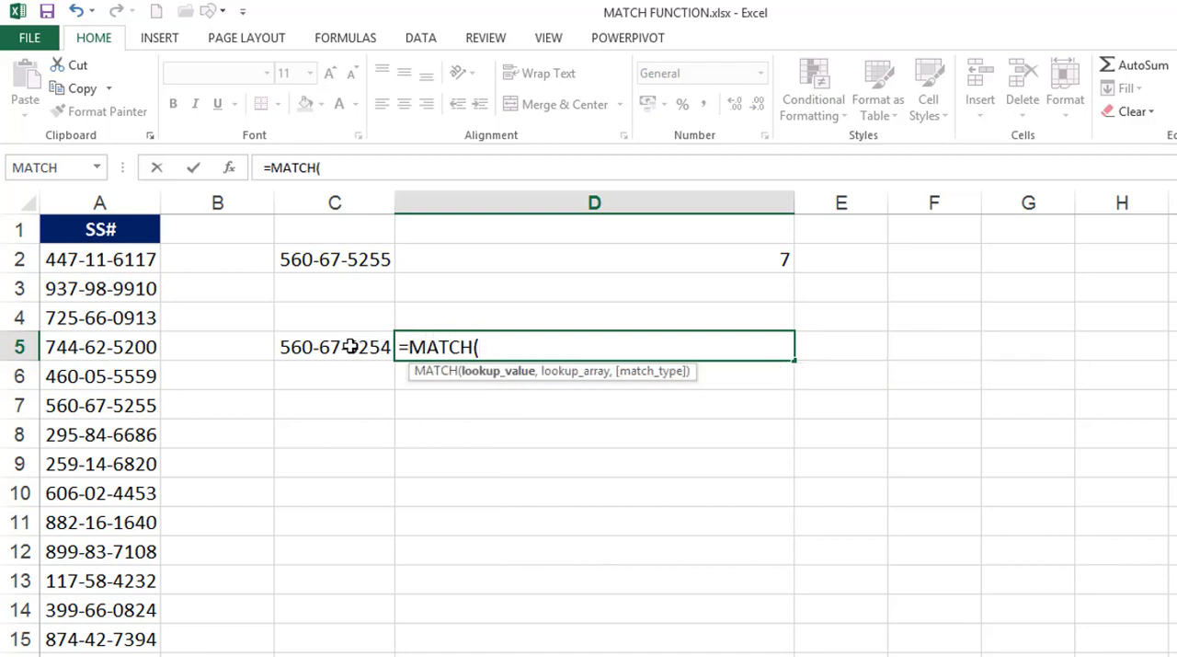
{"action": "left_click", "coordinate": [344, 346]}
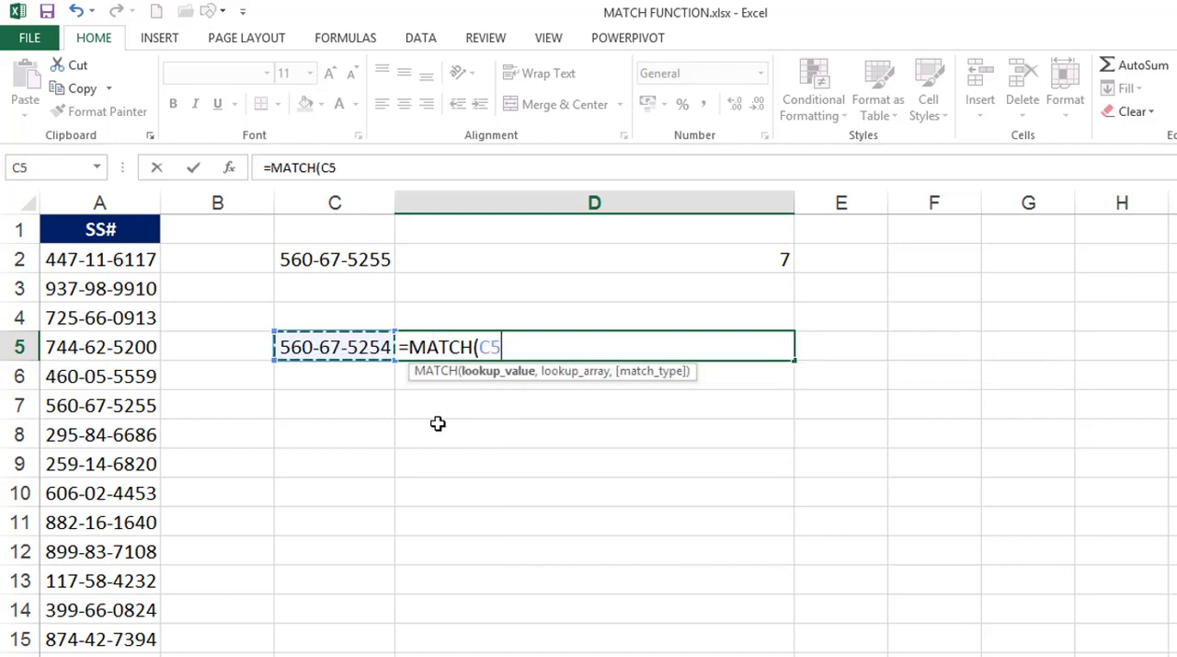
{"action": "type", "text": ","}
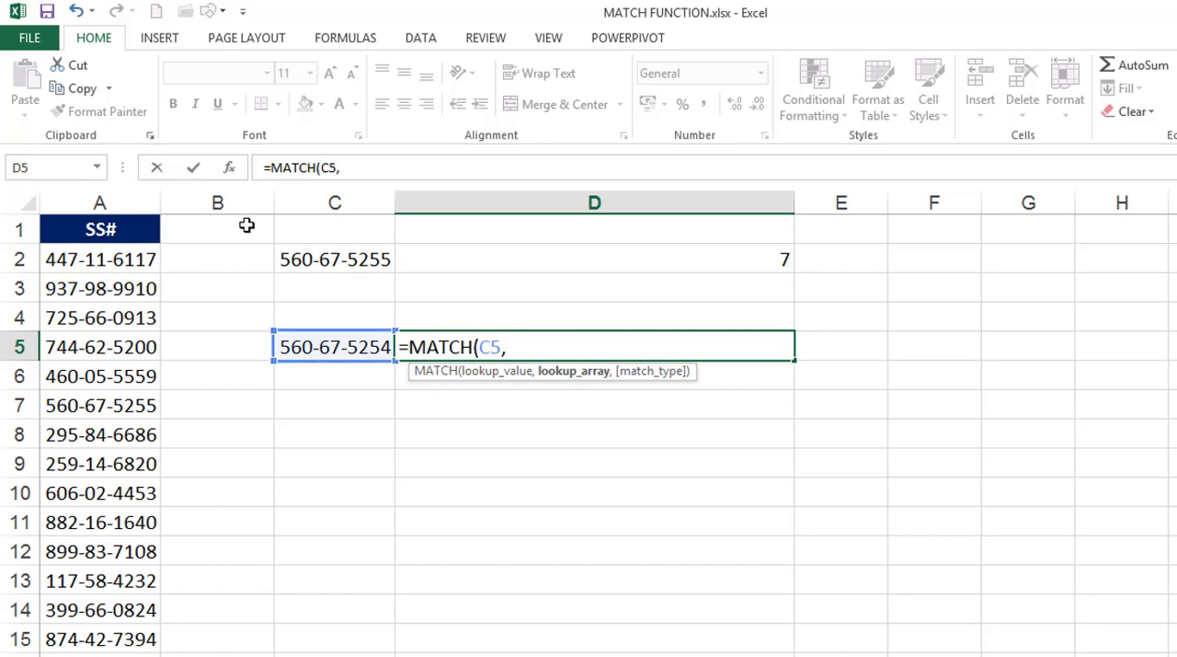
{"action": "left_click", "coordinate": [126, 197]}
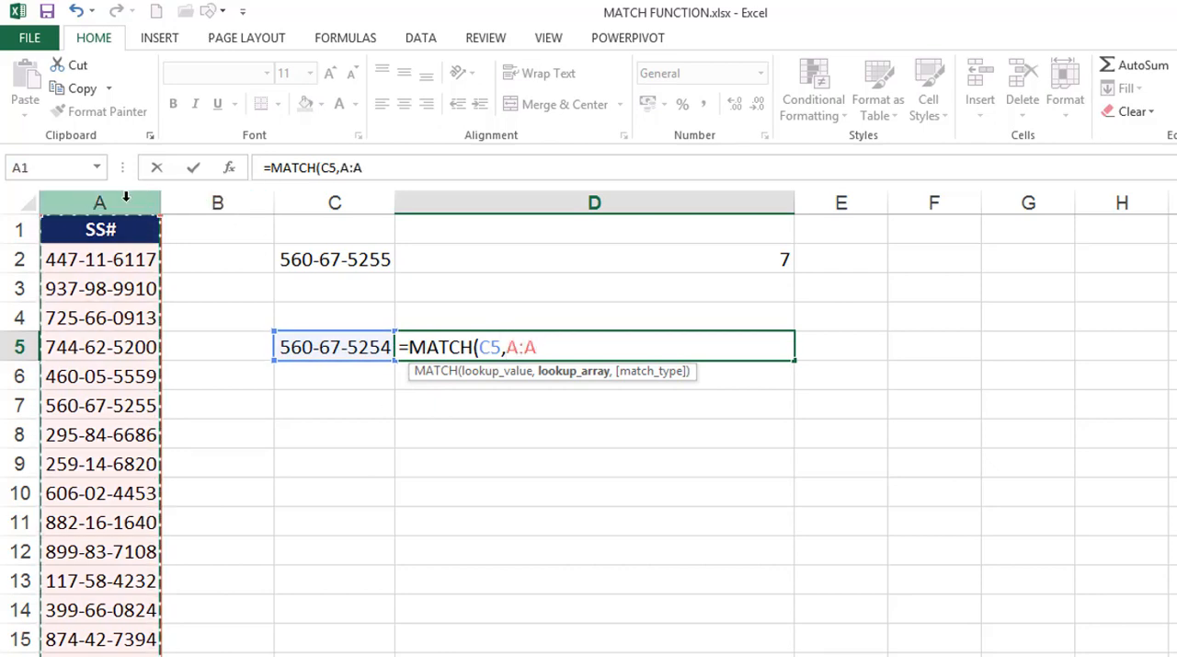
{"action": "type", "text": ","}
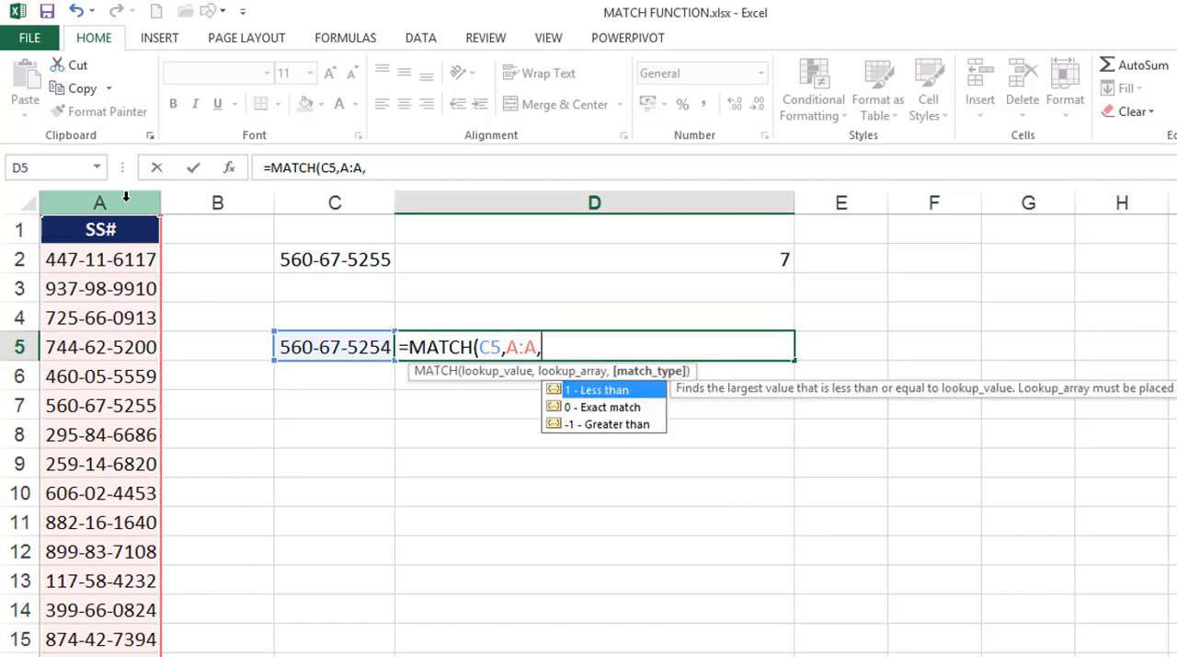
{"action": "type", "text": "0)"}
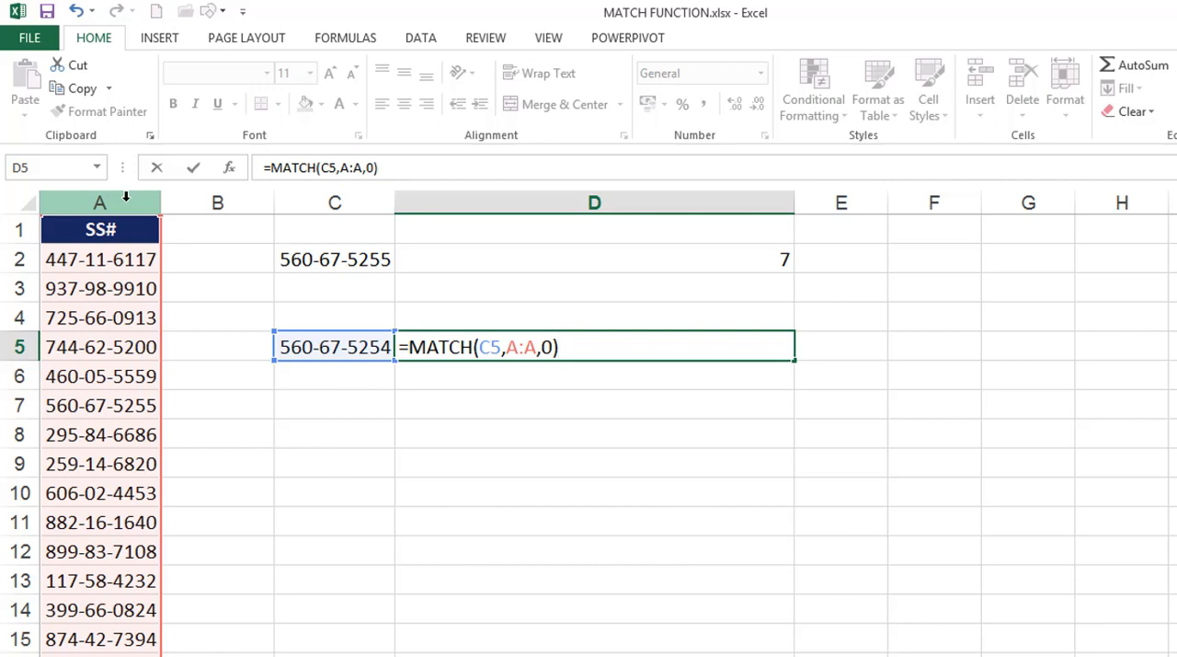
{"action": "key", "text": "Return"}
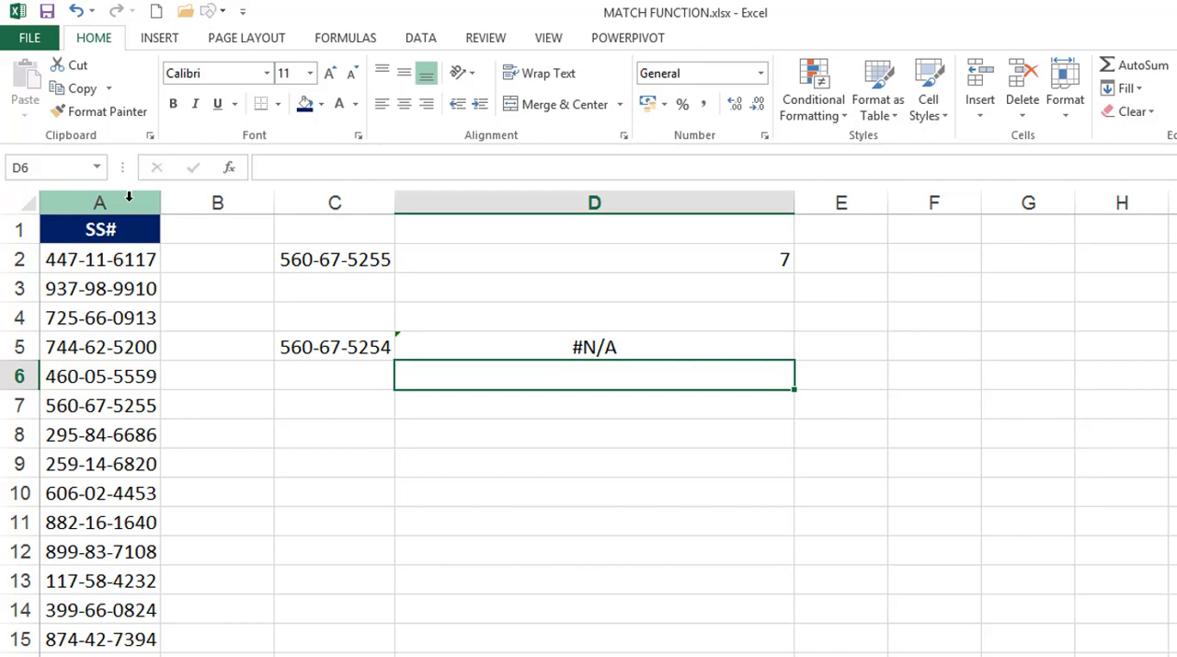
Wrap the MATCH formula in D5 with IFERROR, using an empty string "" as the value if error
{"action": "double_click", "coordinate": [413, 344]}
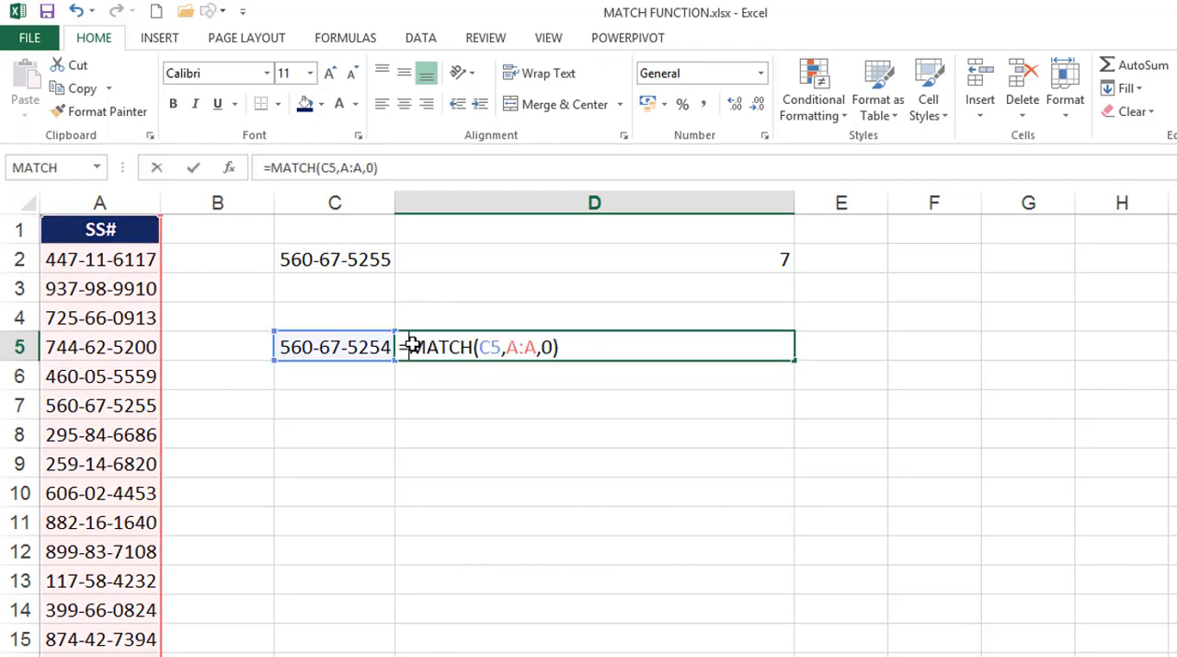
{"action": "type", "text": "IFERROR("}
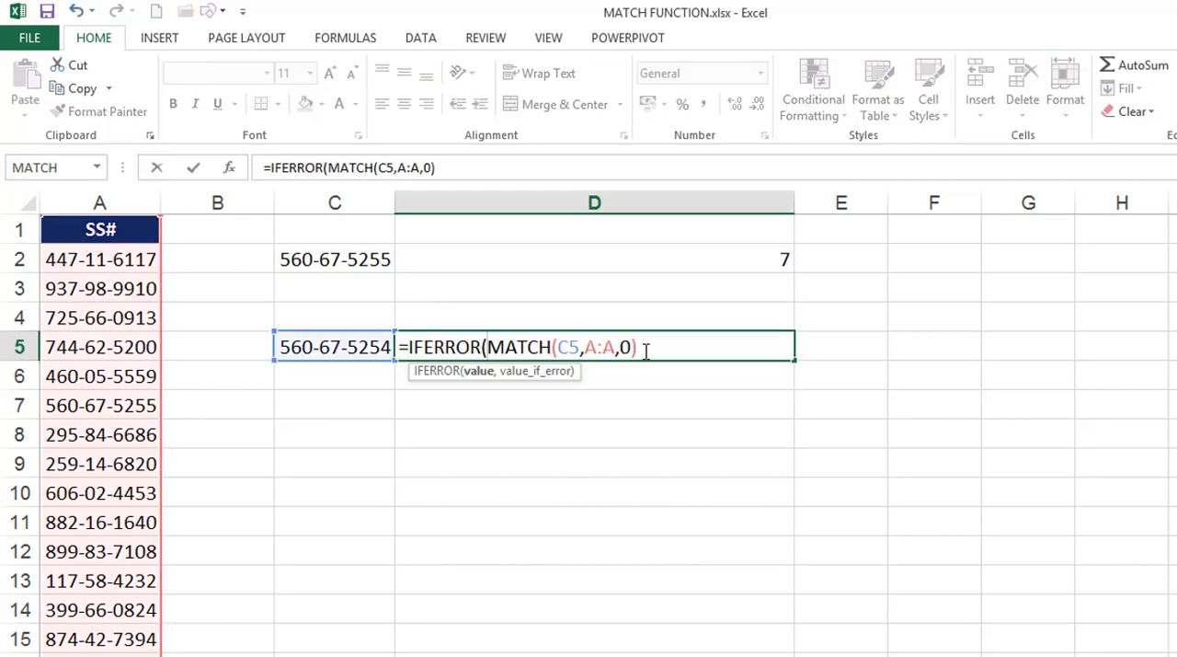
{"action": "left_click", "coordinate": [646, 349]}
{"action": "type", "text": ","}
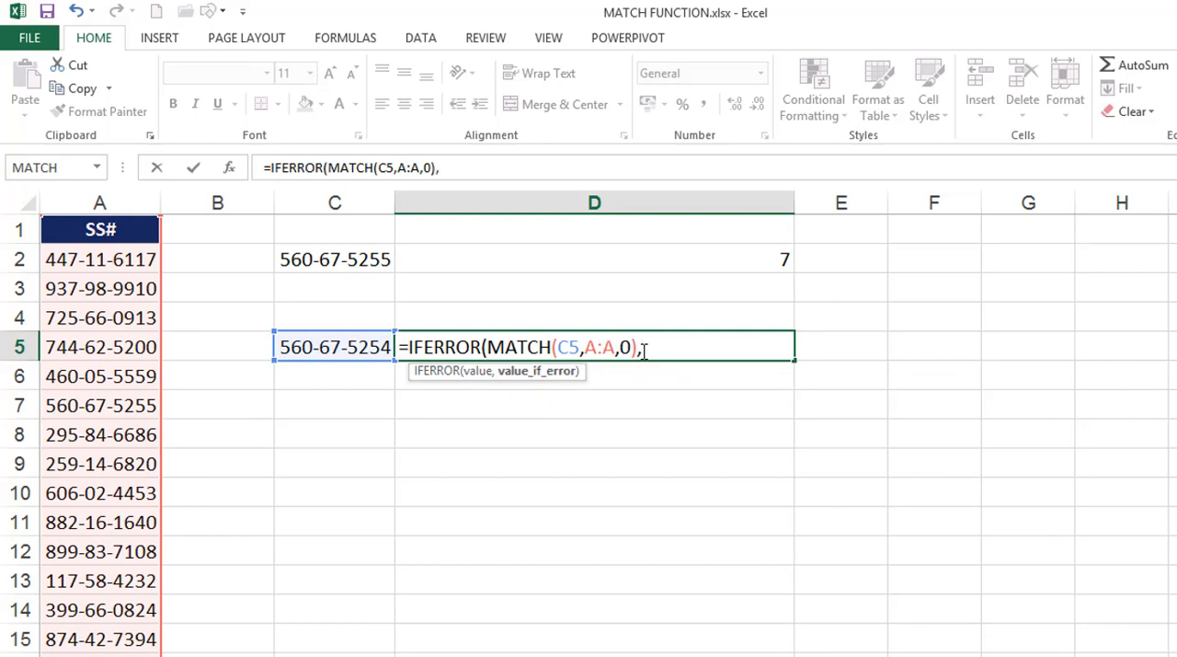
{"action": "type", "text": "\"\")"}
{"action": "key", "text": "Return"}
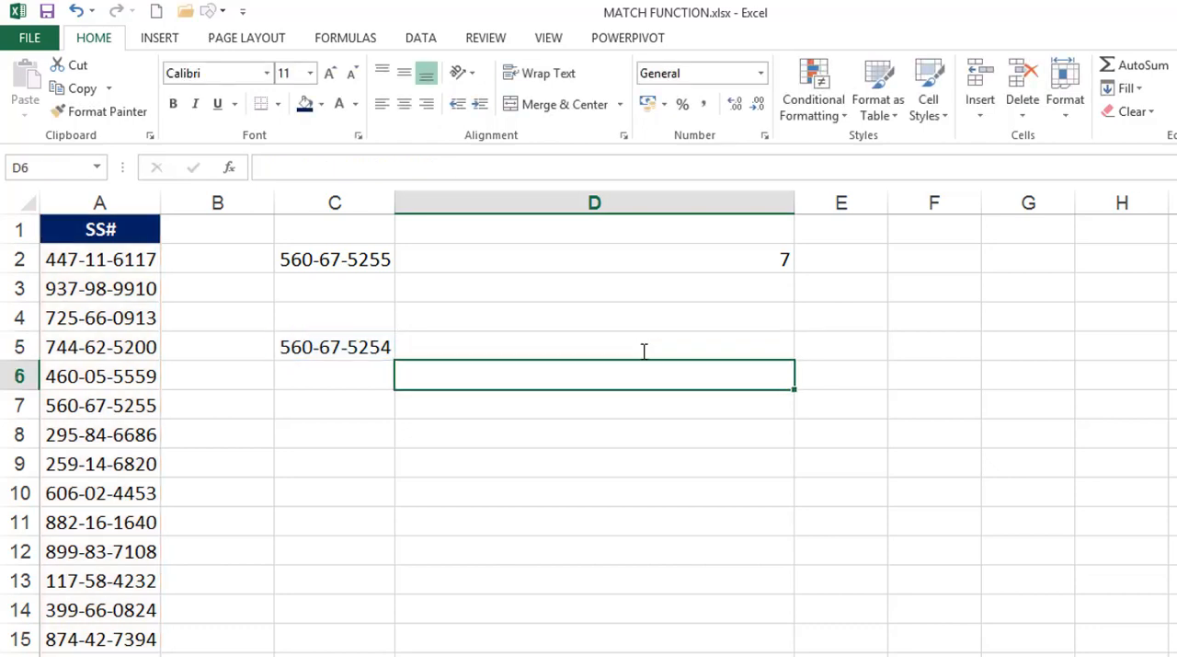
Set the IFERROR fallback text in D5's formula to "Not Found"
{"action": "double_click", "coordinate": [644, 351]}
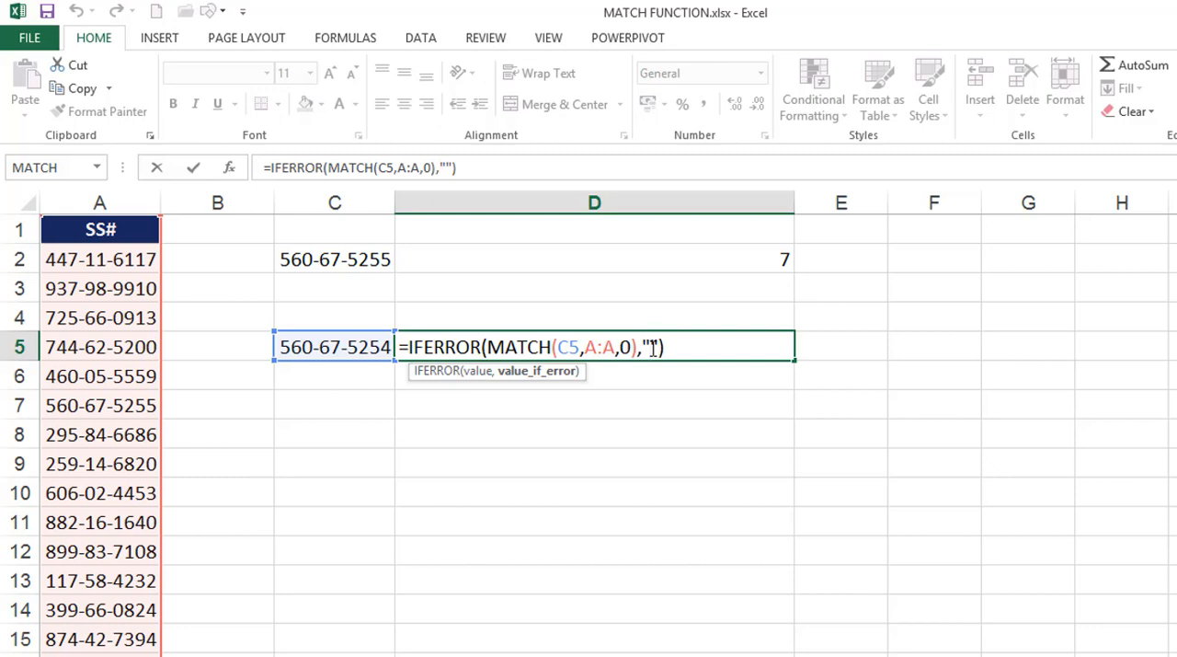
{"action": "type", "text": "Not "}
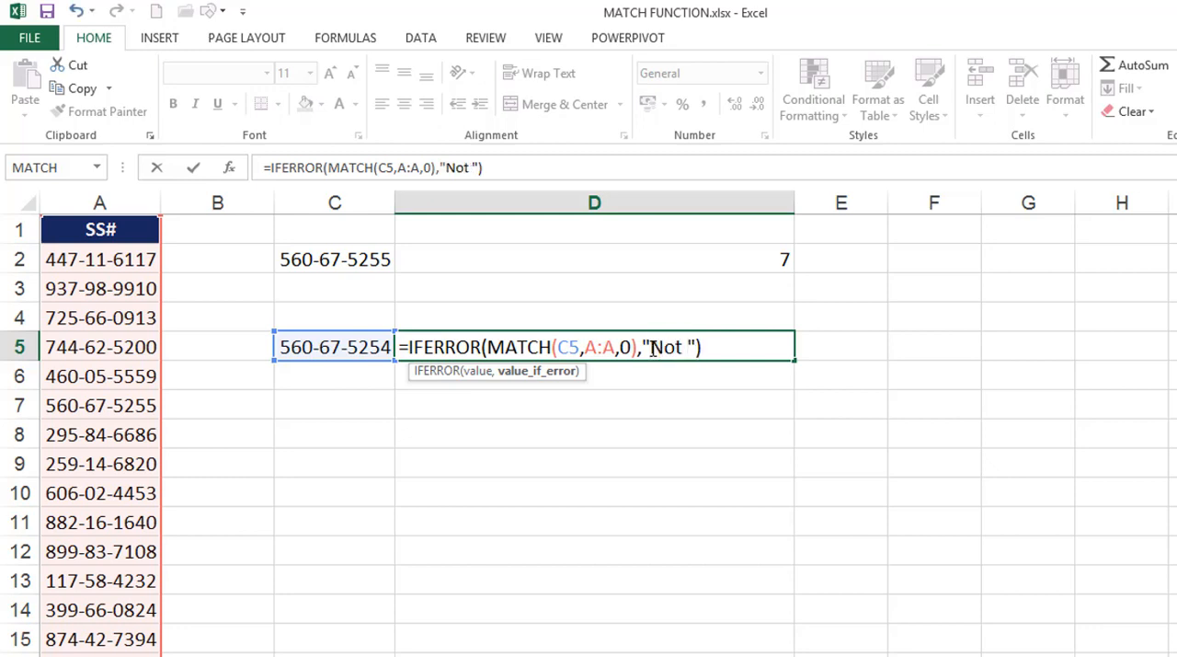
{"action": "type", "text": "Found"}
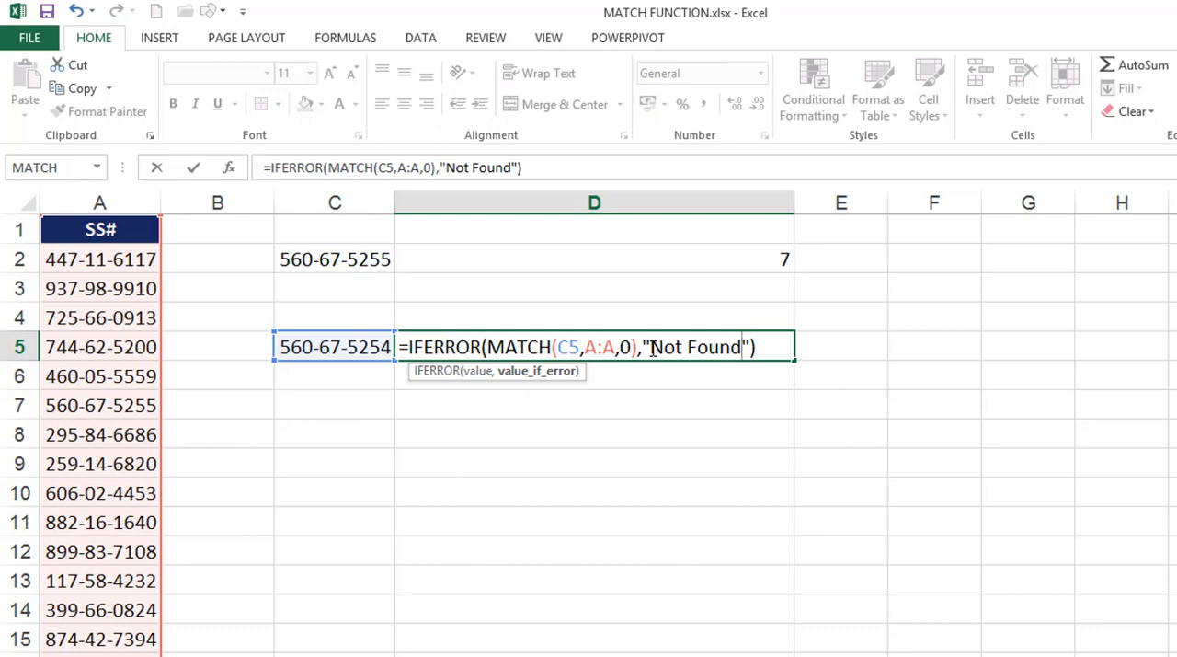
{"action": "key", "text": "Return"}
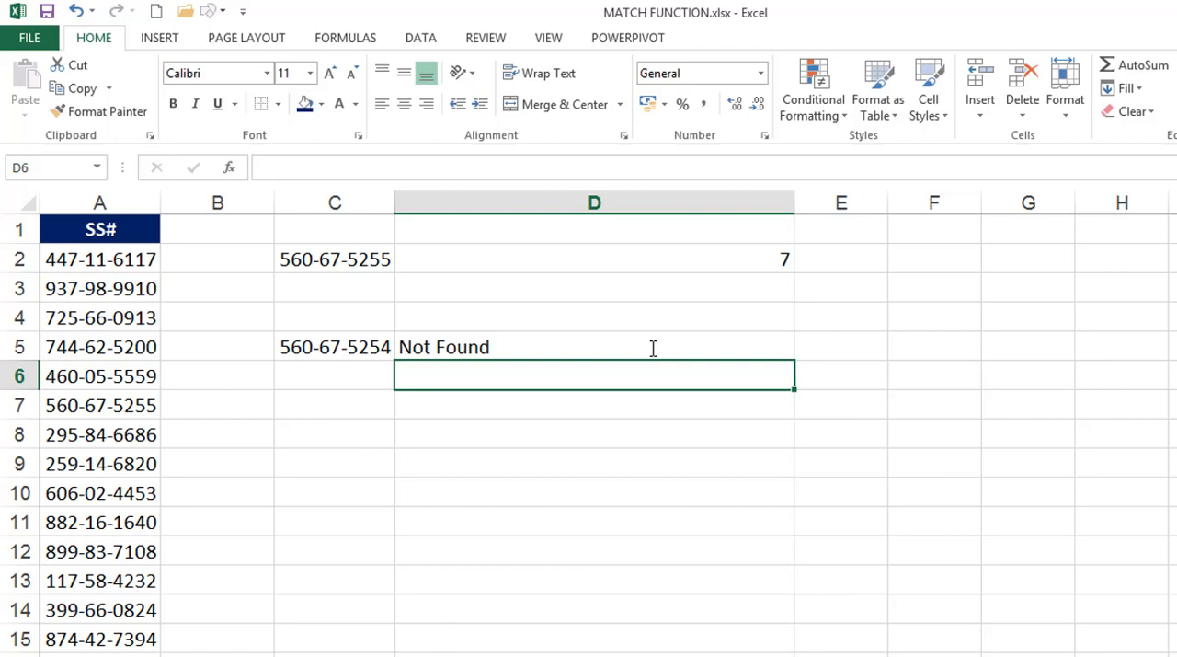
{"action": "left_click", "coordinate": [449, 406]}
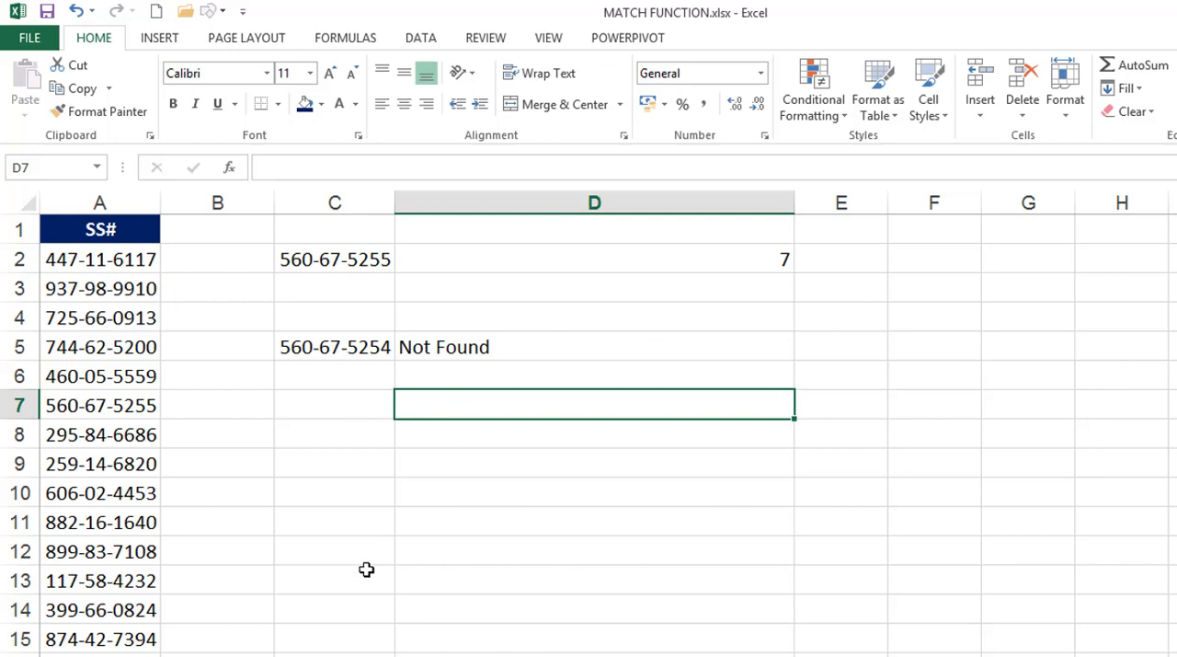
On the sheet with the MONTHS list, enter =MATCH(D3,A:A,0) in cell E3 to find MARCH's position in column A
{"action": "left_click", "coordinate": [235, 655]}
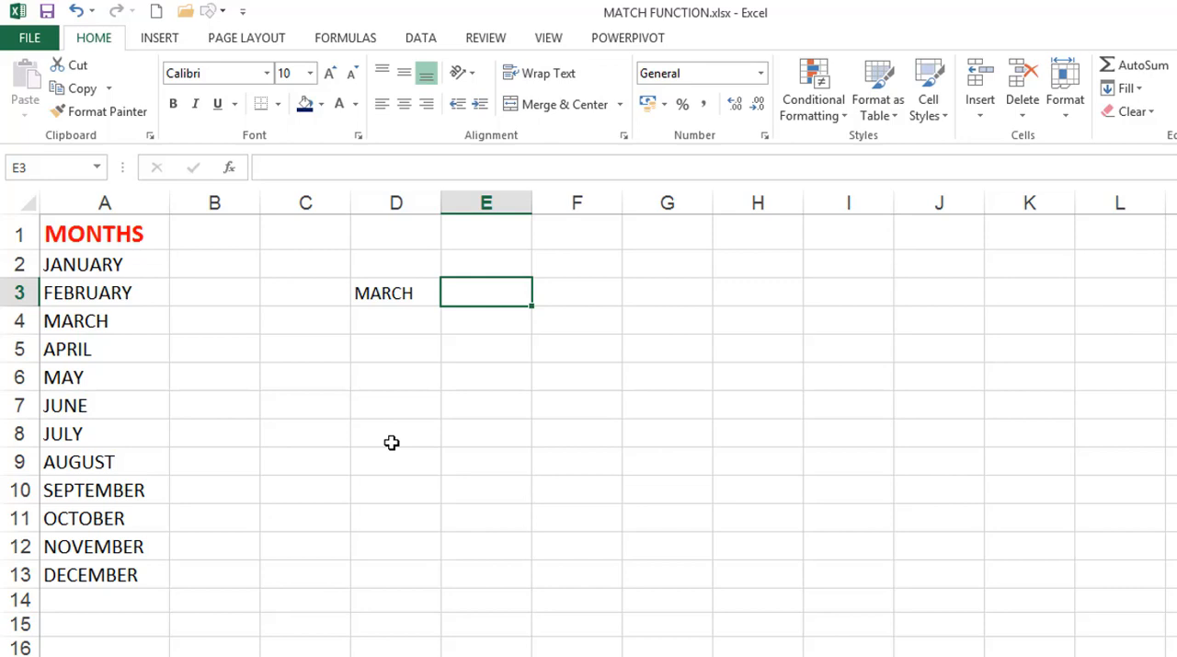
{"action": "type", "text": "=matc"}
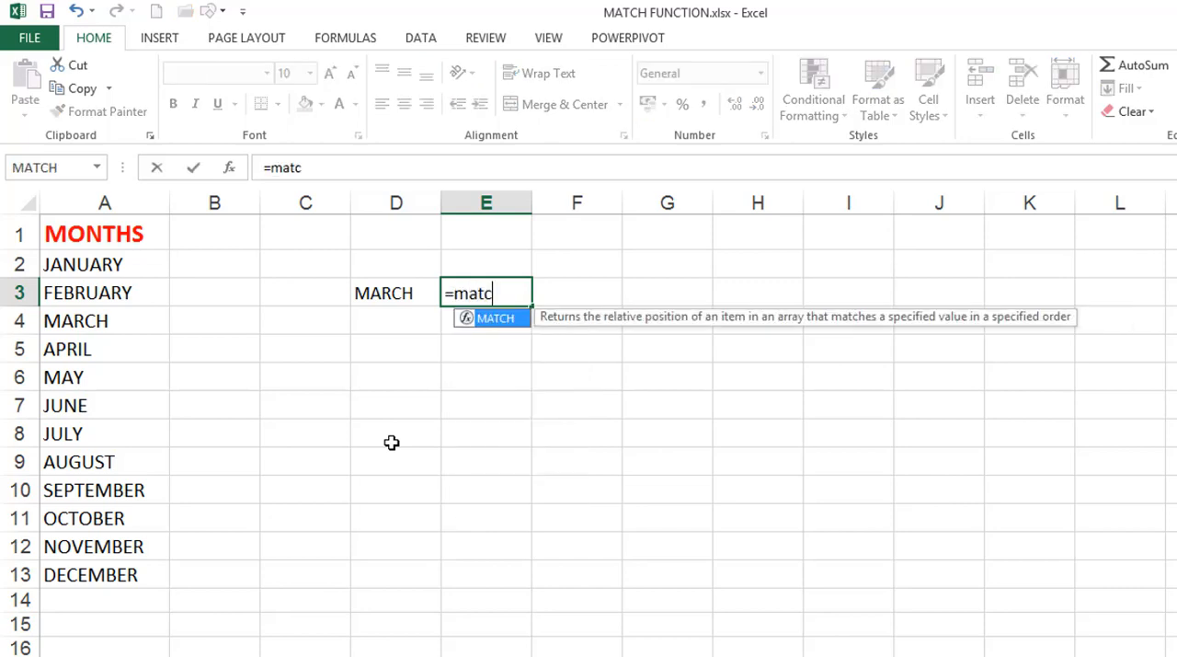
{"action": "key", "text": "Tab"}
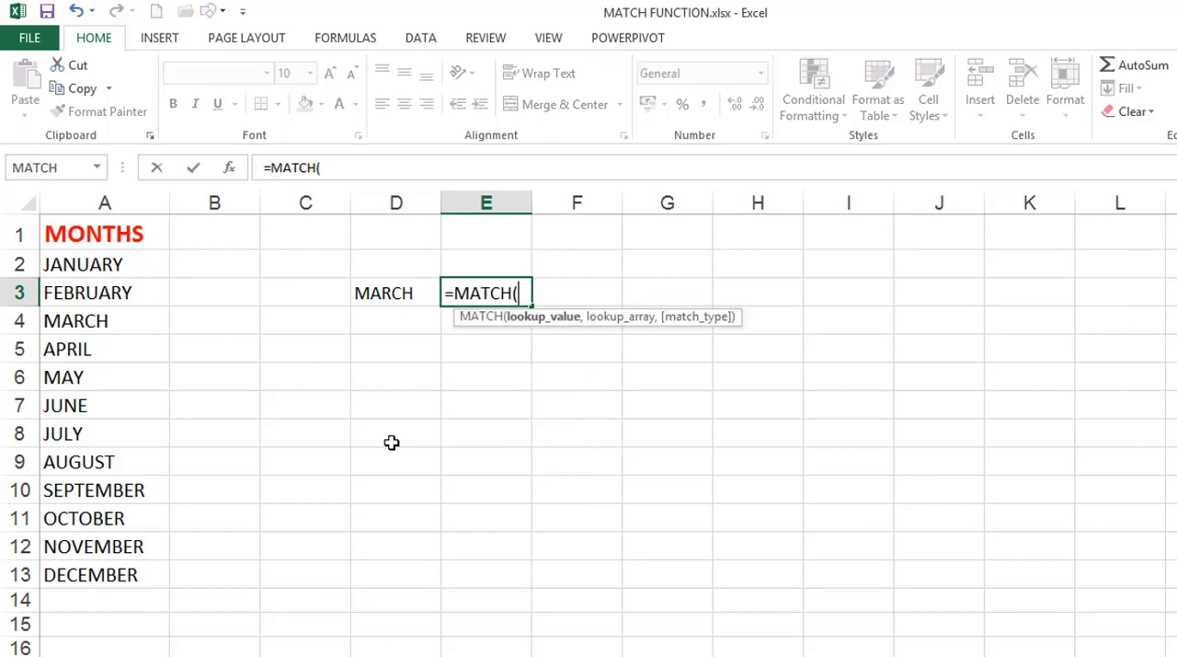
{"action": "left_click", "coordinate": [397, 294]}
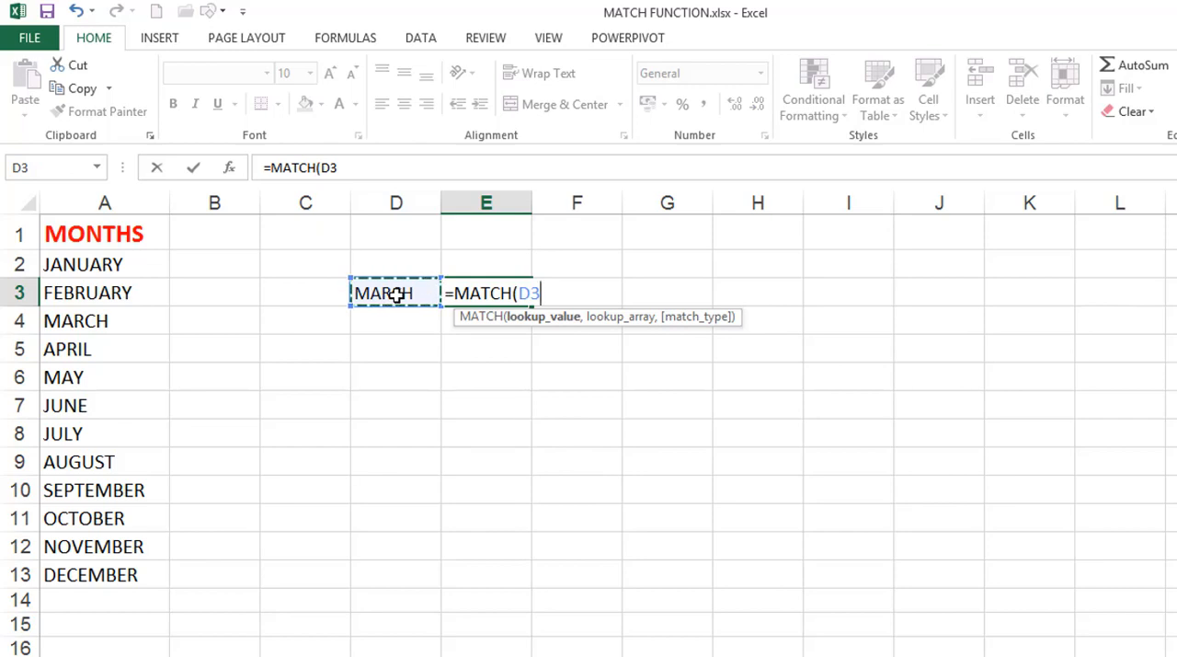
{"action": "type", "text": ","}
{"action": "left_click", "coordinate": [135, 189]}
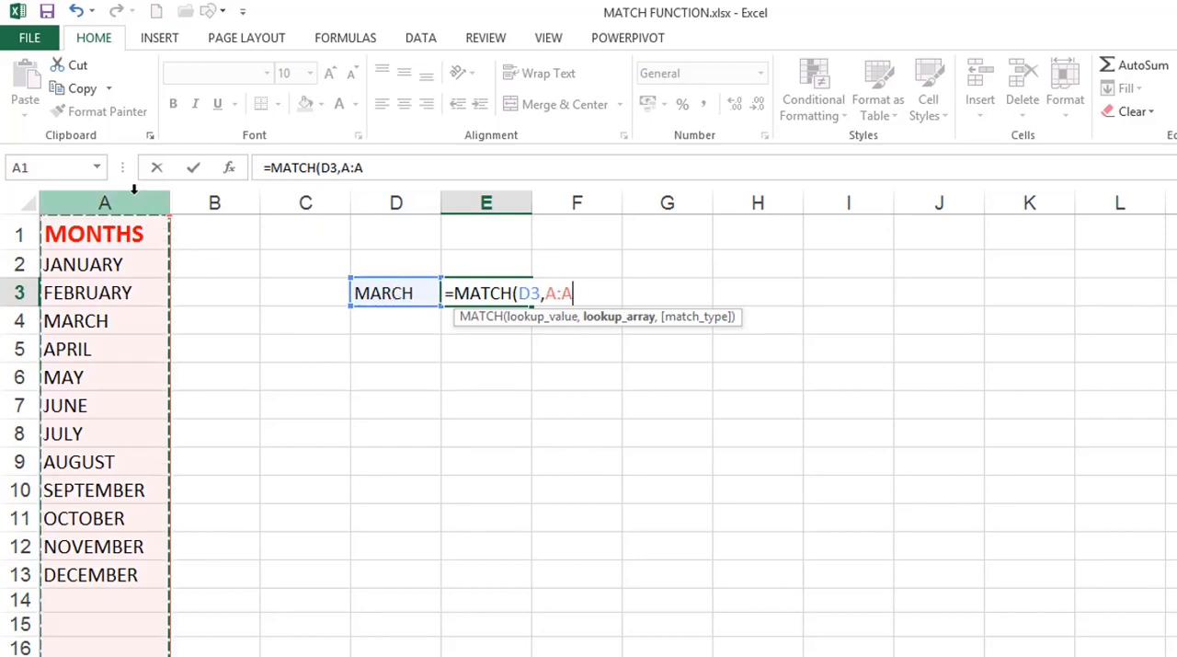
{"action": "type", "text": ",0)"}
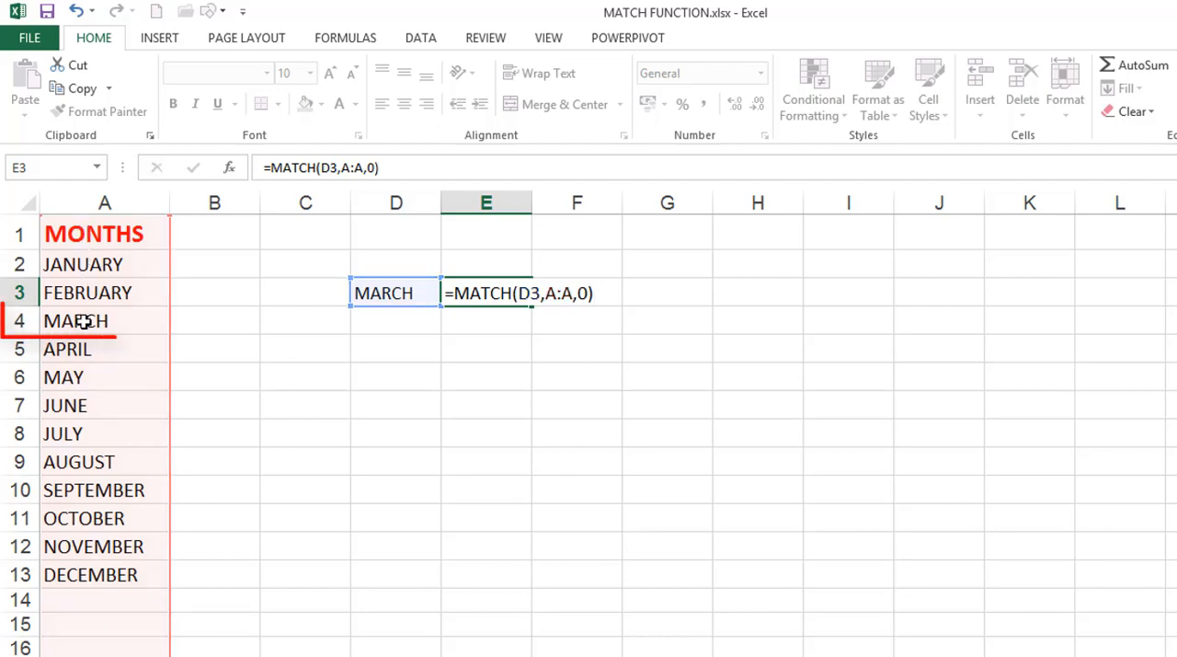
Confirm the MATCH formula in E3 and delete the MONTHS header row from the sheet
{"action": "key", "text": "Return"}
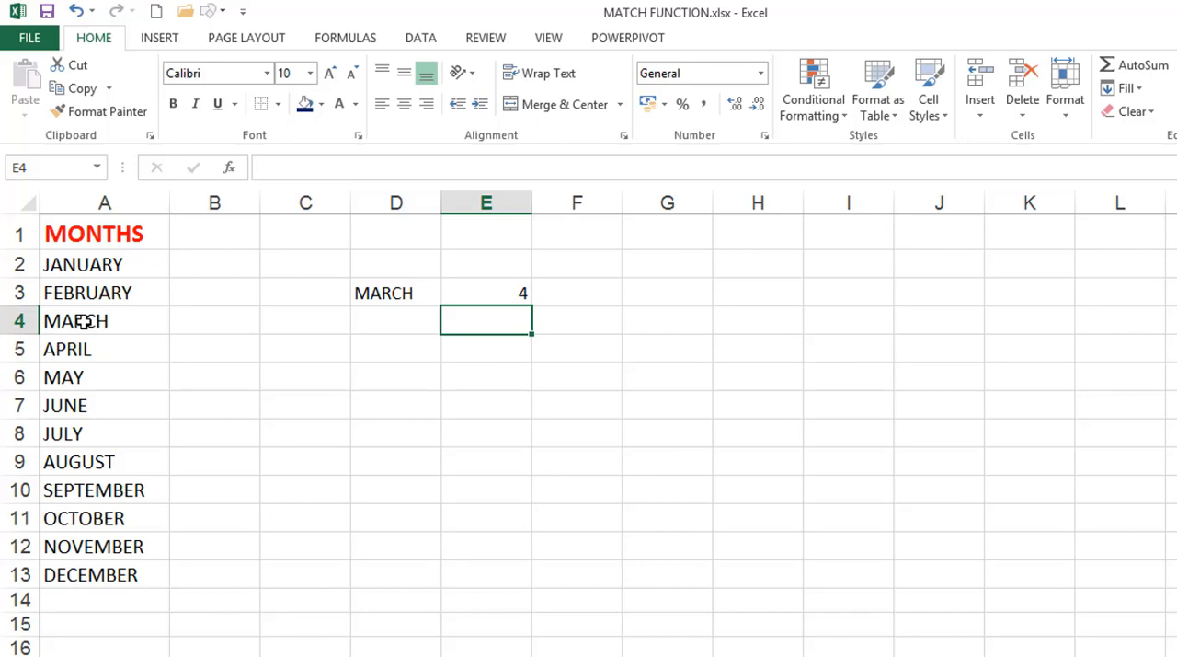
{"action": "left_click", "coordinate": [25, 231]}
{"action": "key", "text": "ctrl+minus"}
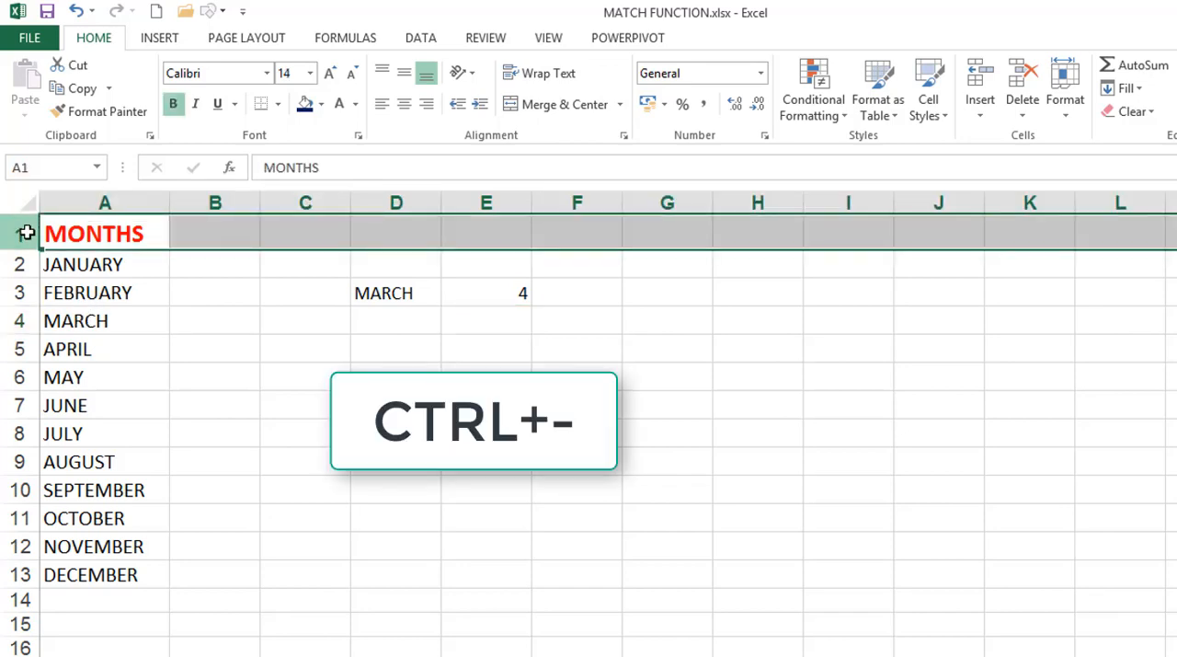
Inspect the MATCH formula beside MARCH in cell E2 and its references, leaving it unedited
{"action": "left_click", "coordinate": [483, 258]}
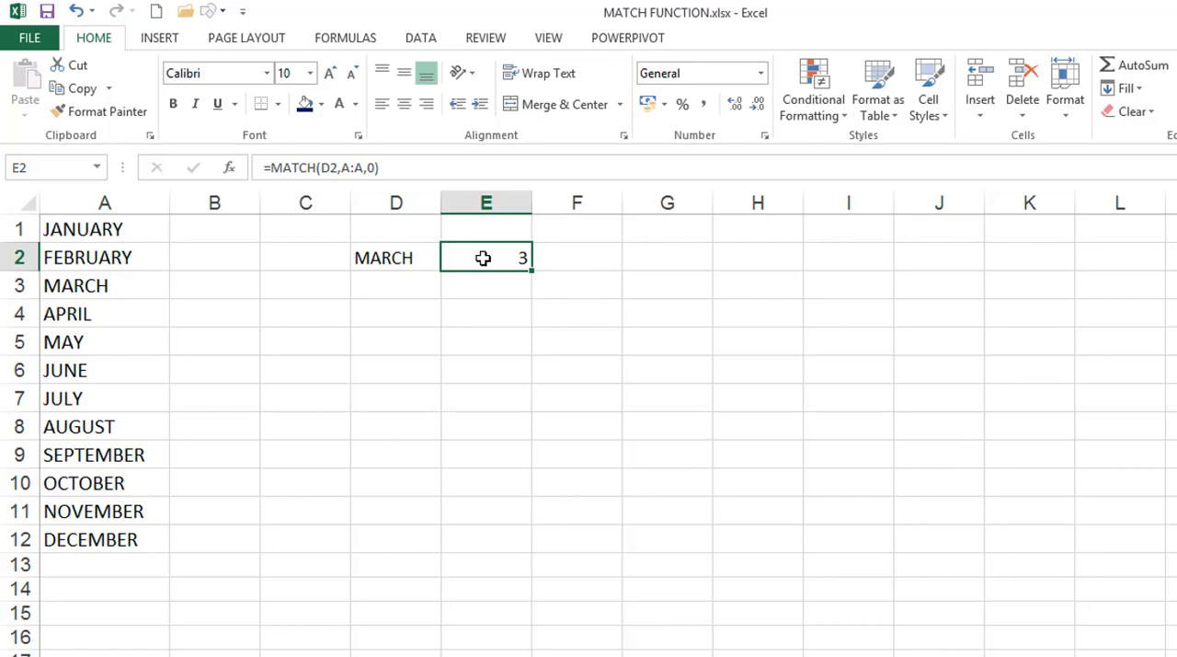
{"action": "double_click", "coordinate": [483, 258]}
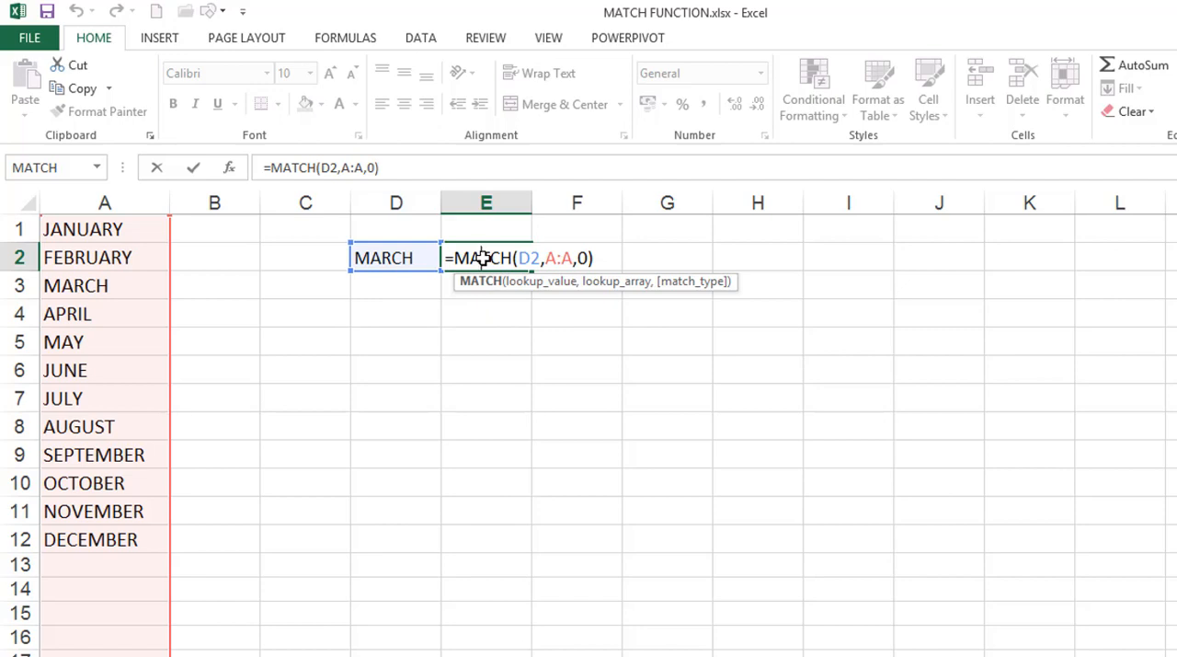
{"action": "key", "text": "Return"}
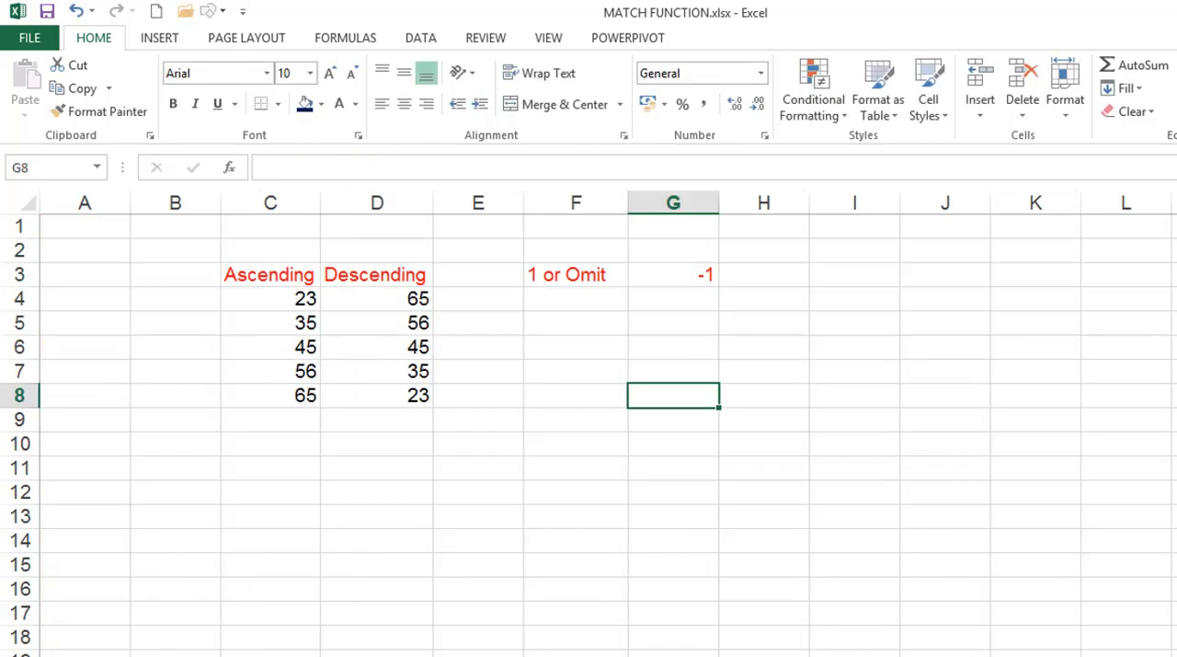
On the sheet with the Ascending and Descending lists, enter =MATCH(44,C4:C8,1) in cell F4 under the "1 or Omit" heading
{"action": "left_click", "coordinate": [555, 304]}
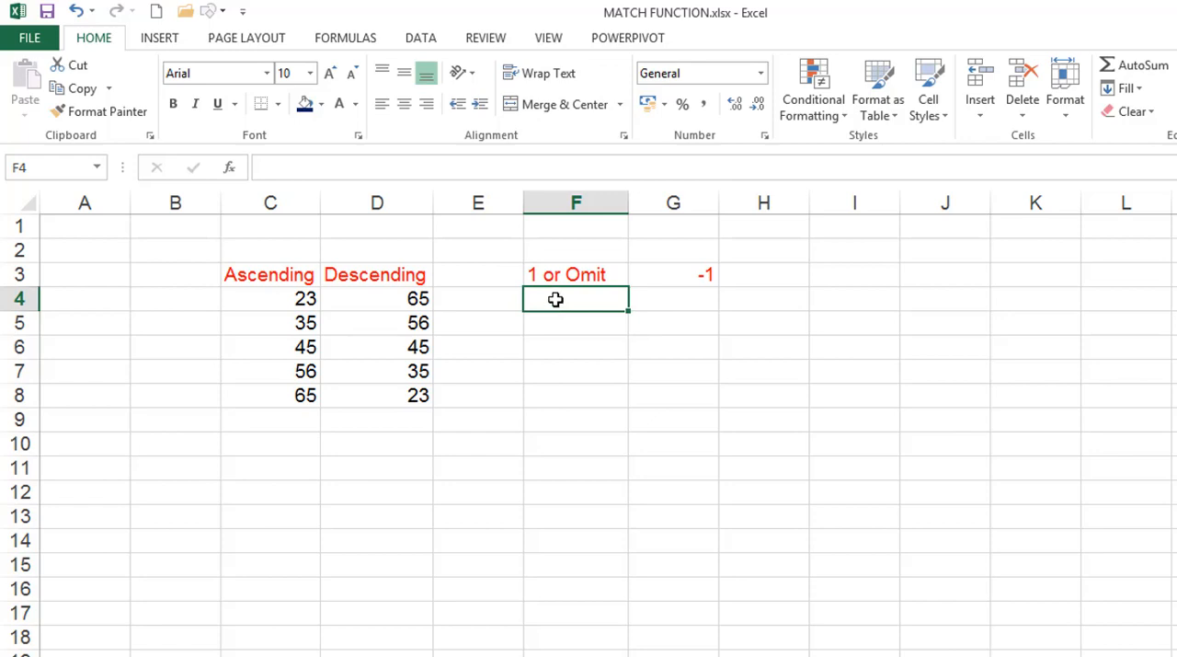
{"action": "left_click", "coordinate": [556, 276]}
{"action": "left_click", "coordinate": [557, 301]}
{"action": "type", "text": "=m"}
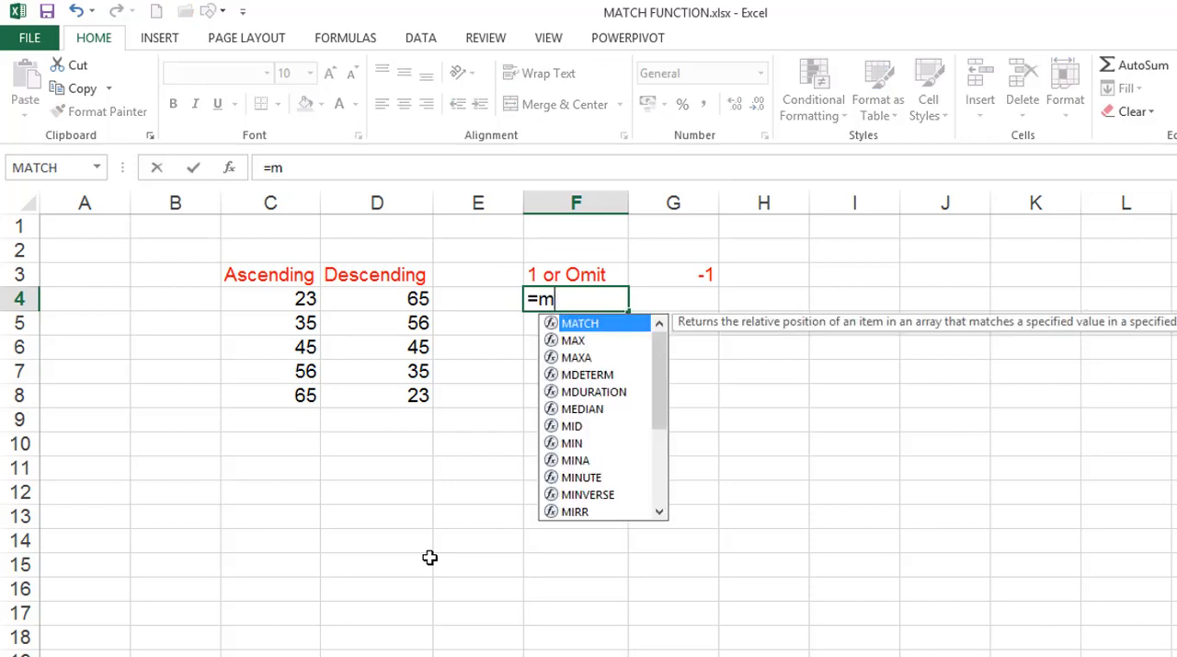
{"action": "type", "text": "atc"}
{"action": "key", "text": "Tab"}
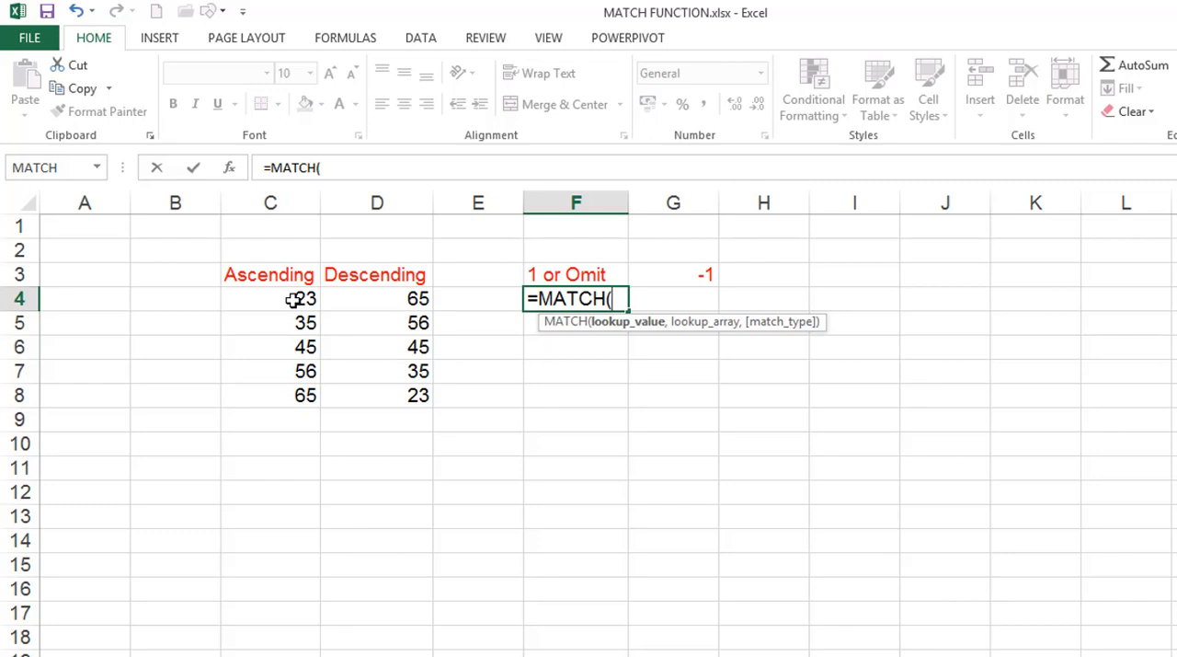
{"action": "type", "text": "44,"}
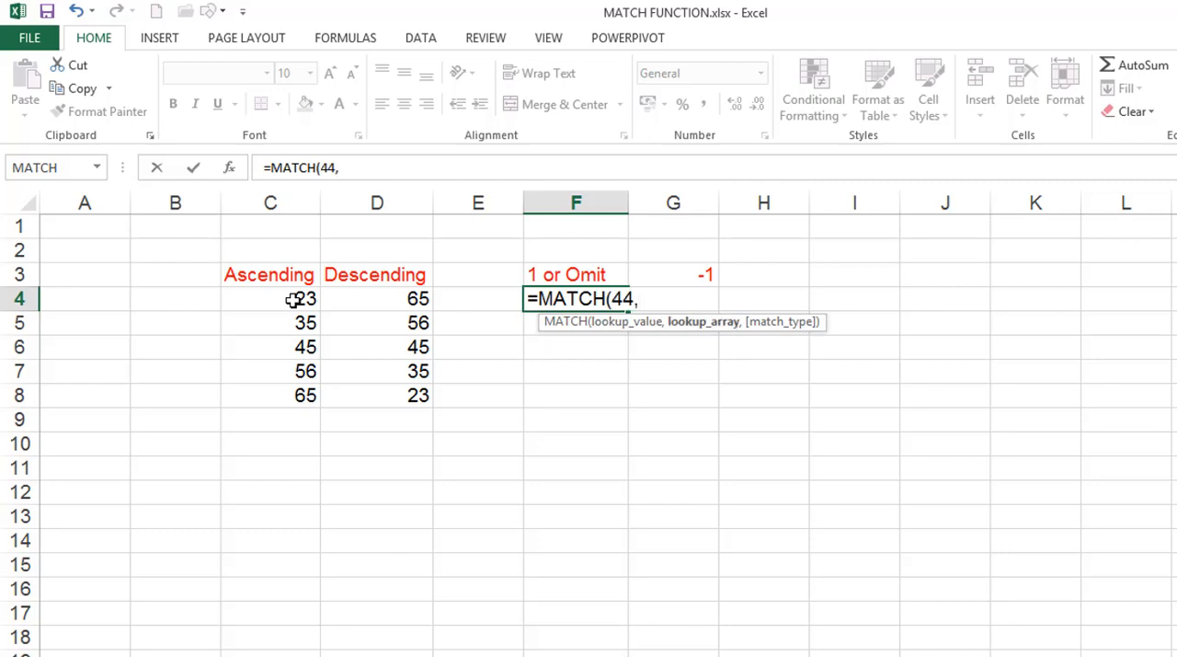
{"action": "left_click", "coordinate": [292, 300]}
{"action": "key", "text": "shift+Down"}
{"action": "key", "text": "shift+Down"}
{"action": "key", "text": "shift+Down"}
{"action": "key", "text": "shift+Down"}
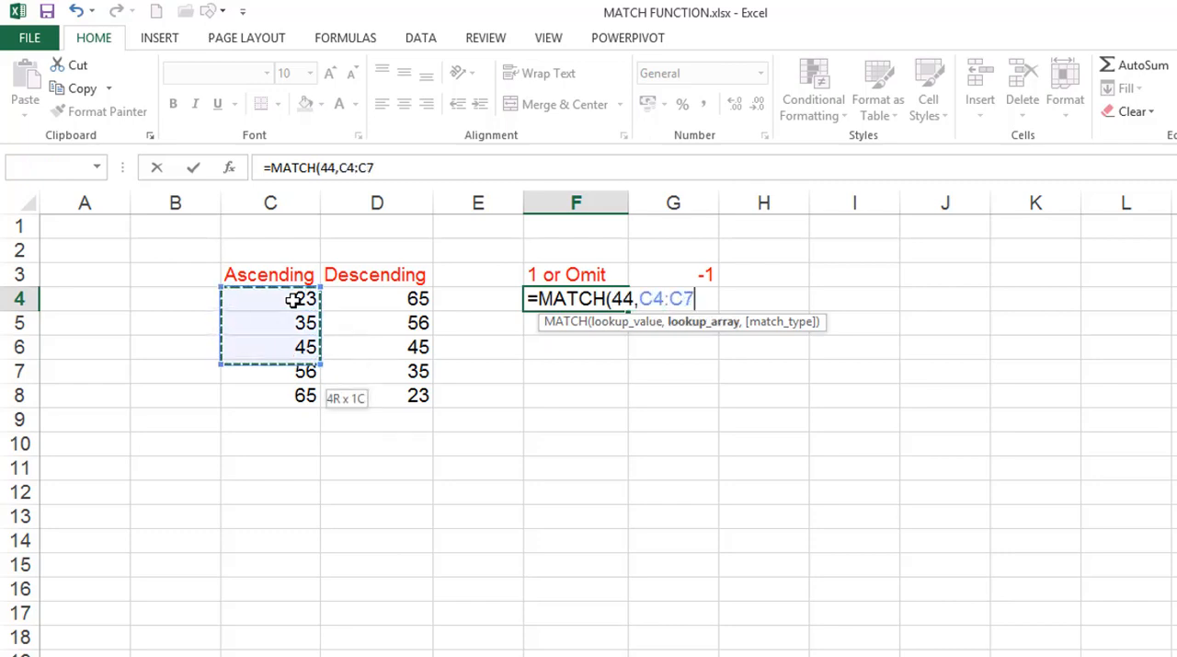
{"action": "type", "text": ","}
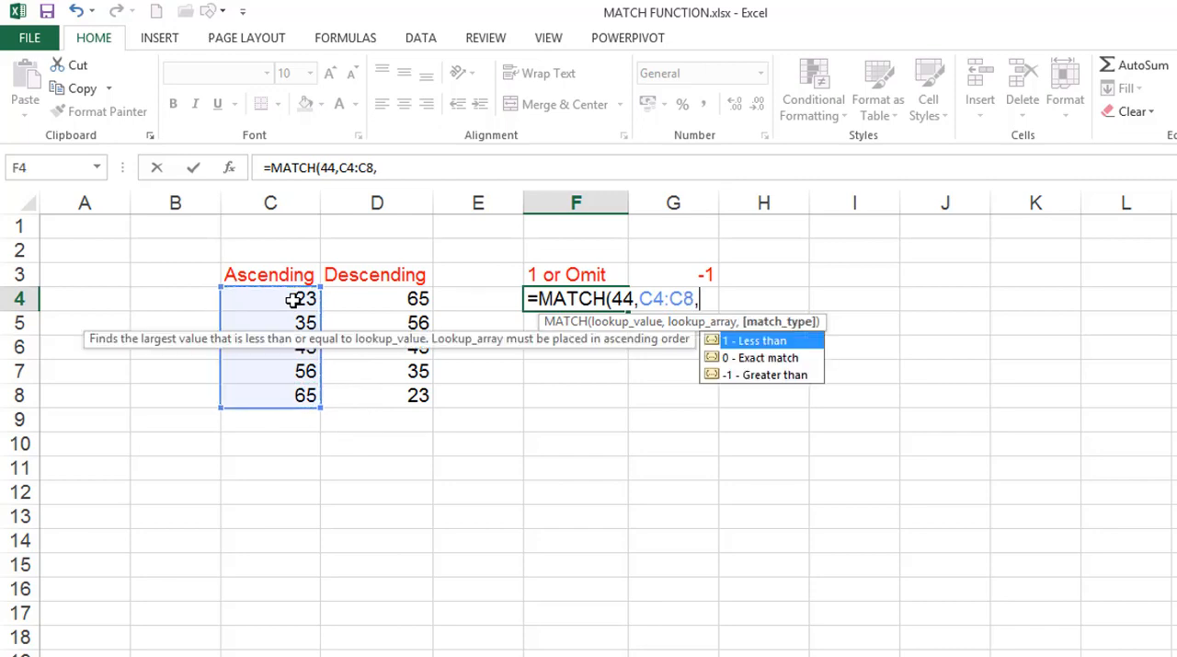
{"action": "type", "text": "1"}
{"action": "type", "text": ")"}
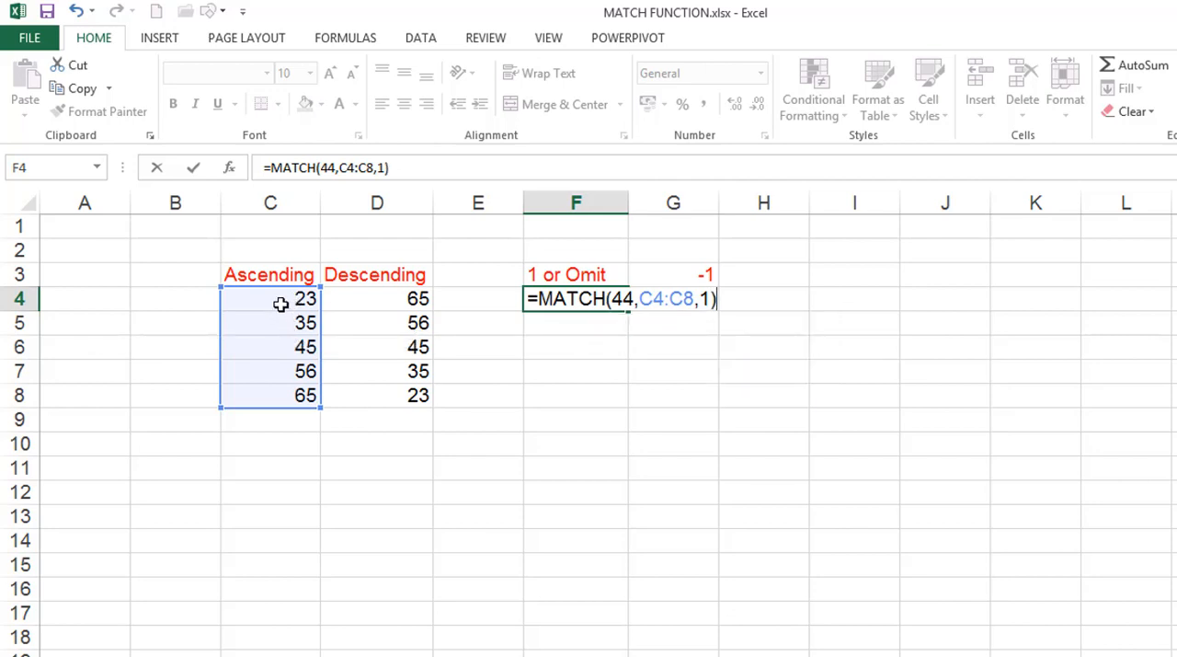
{"action": "key", "text": "Return"}
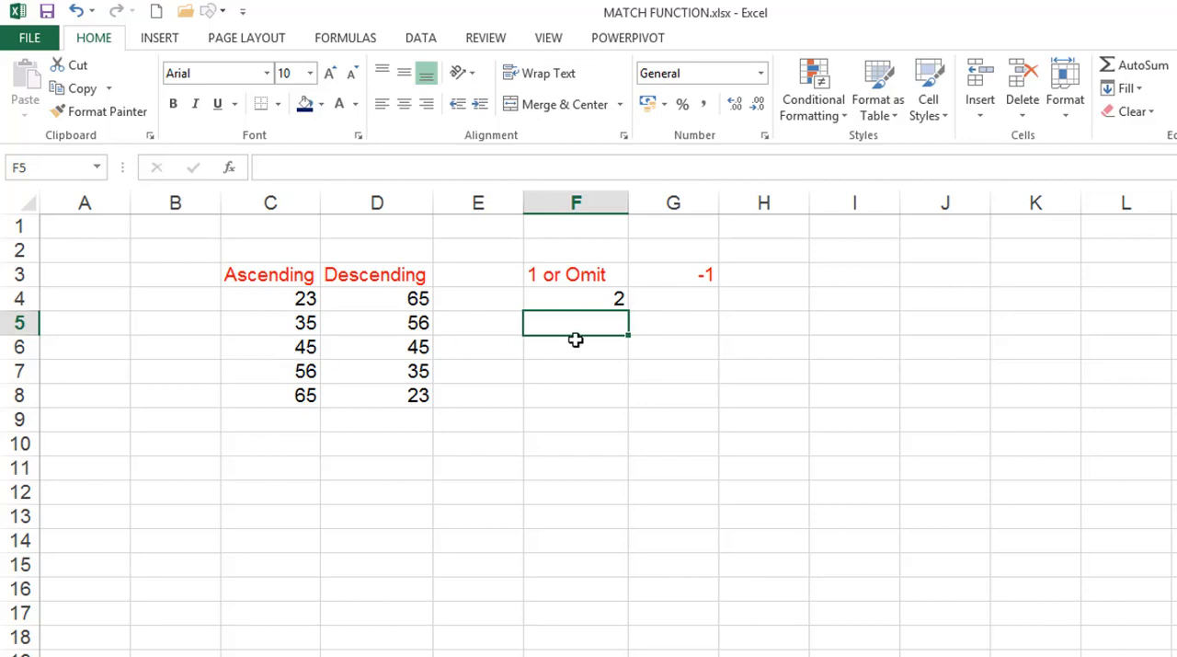
Enter =MATCH(44,C4:C8,-1) in cell G4 under the -1 heading to look up 44 in the Ascending list
{"action": "left_click", "coordinate": [675, 300]}
{"action": "type", "text": "=MATC"}
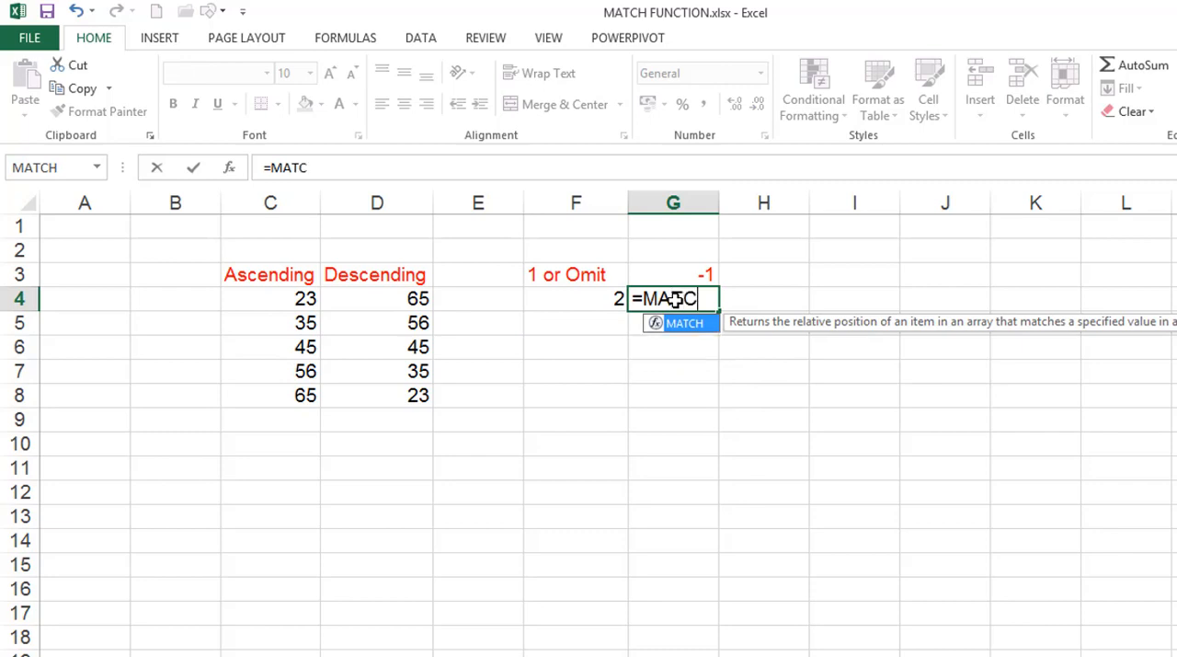
{"action": "key", "text": "Tab"}
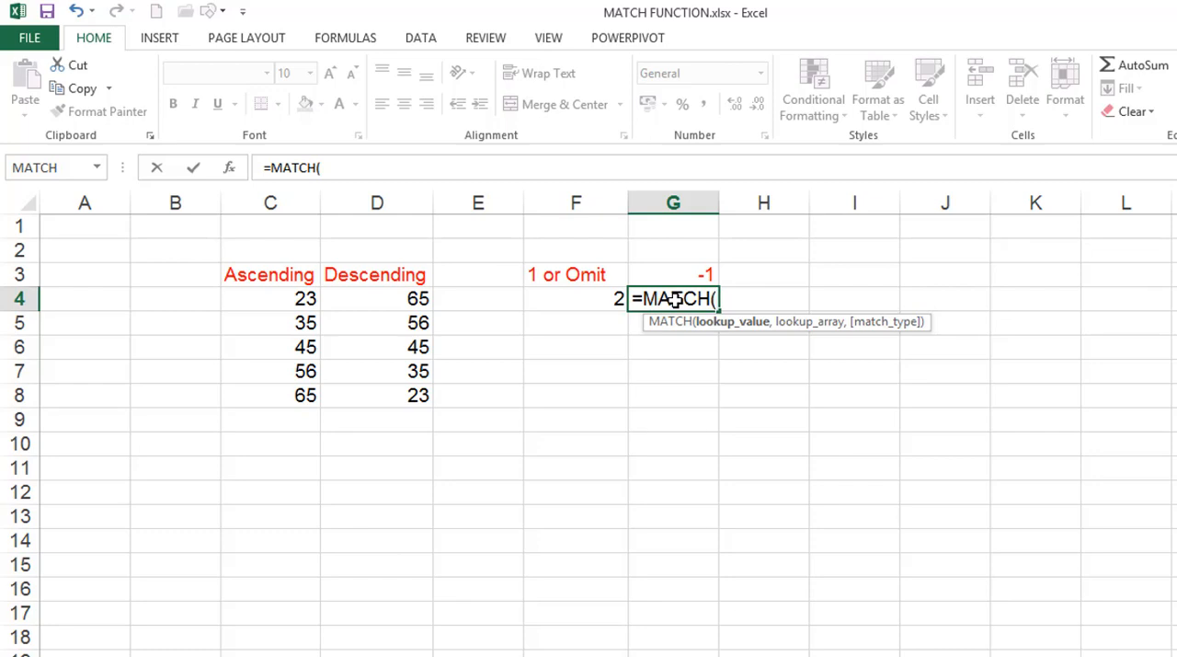
{"action": "type", "text": "44,"}
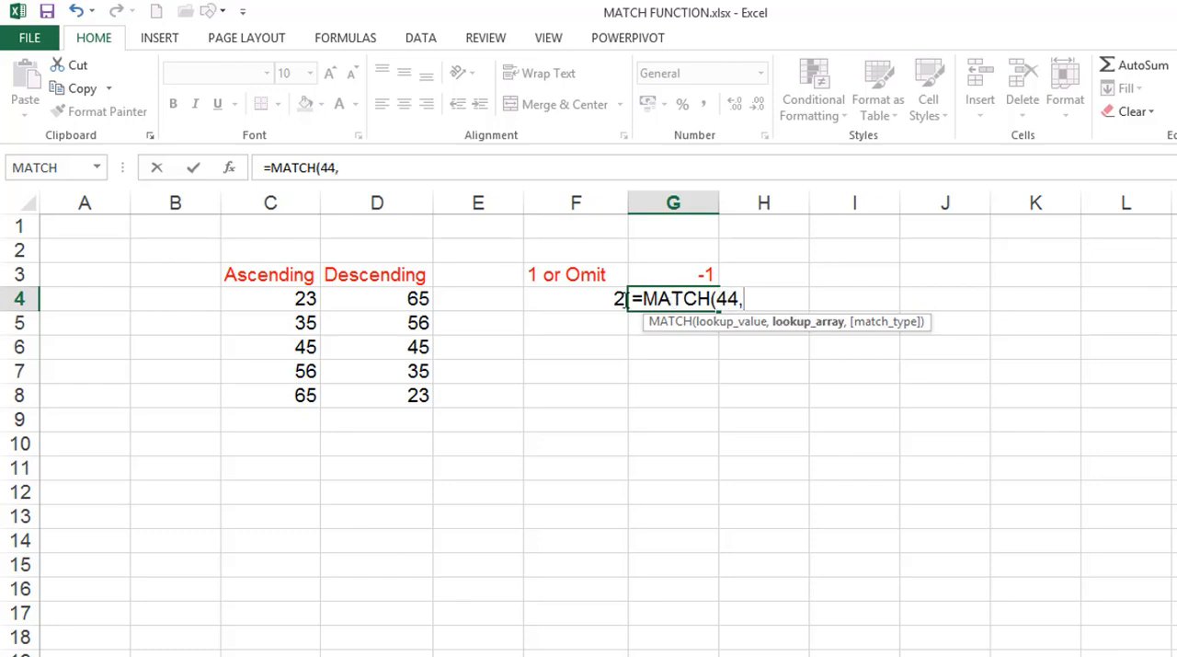
{"action": "left_click", "coordinate": [273, 297]}
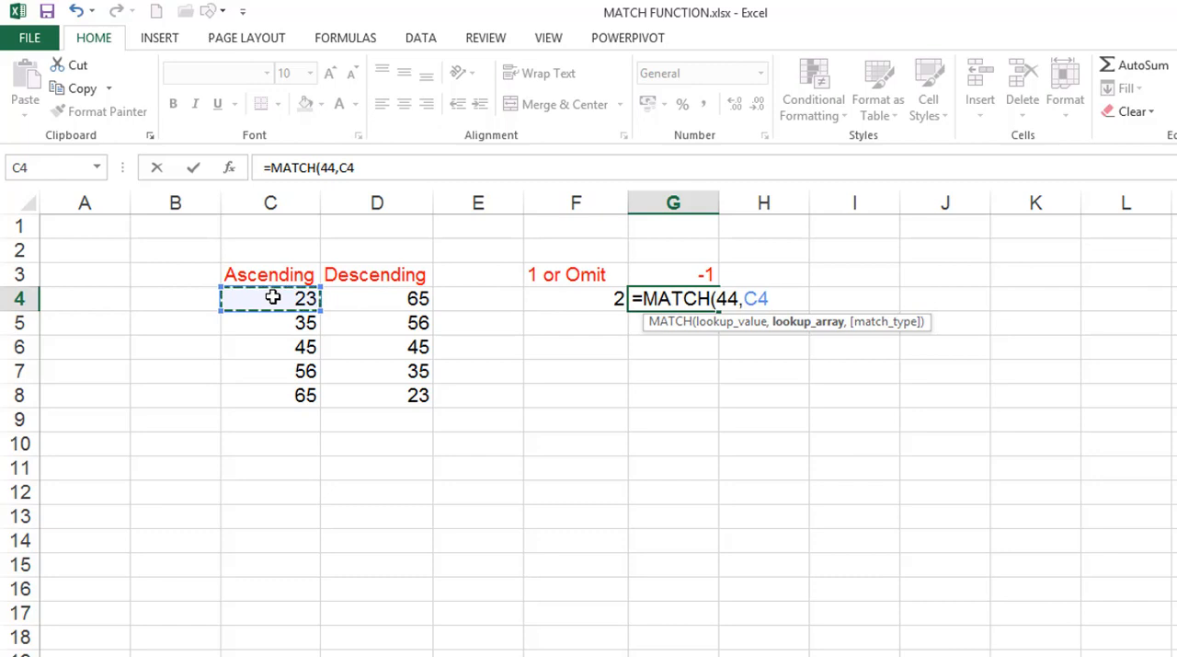
{"action": "key", "text": "shift+Down"}
{"action": "key", "text": "shift+Down"}
{"action": "key", "text": "shift+Down"}
{"action": "key", "text": "shift+Down"}
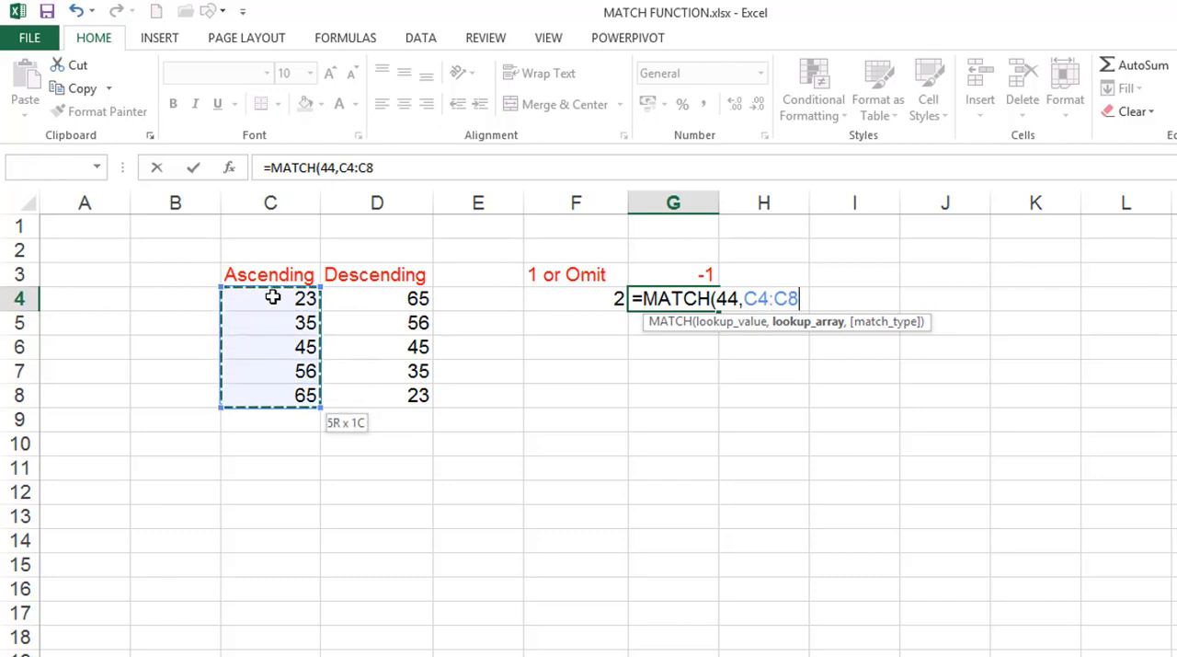
{"action": "type", "text": ",-1"}
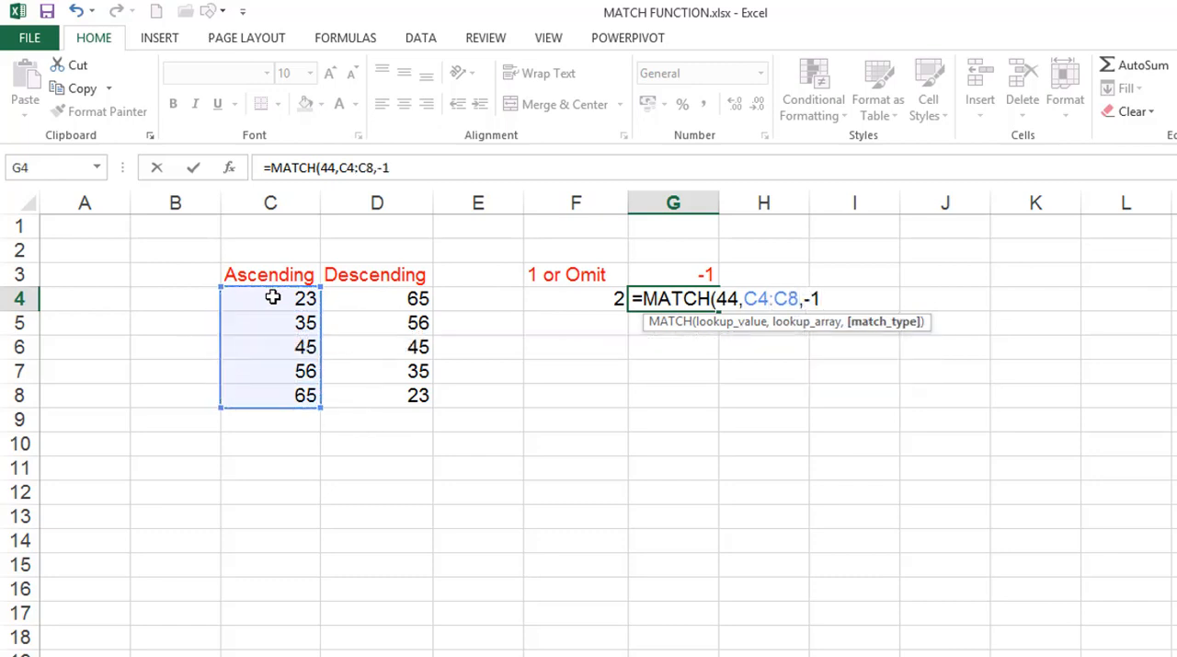
{"action": "type", "text": ")"}
{"action": "key", "text": "Return"}
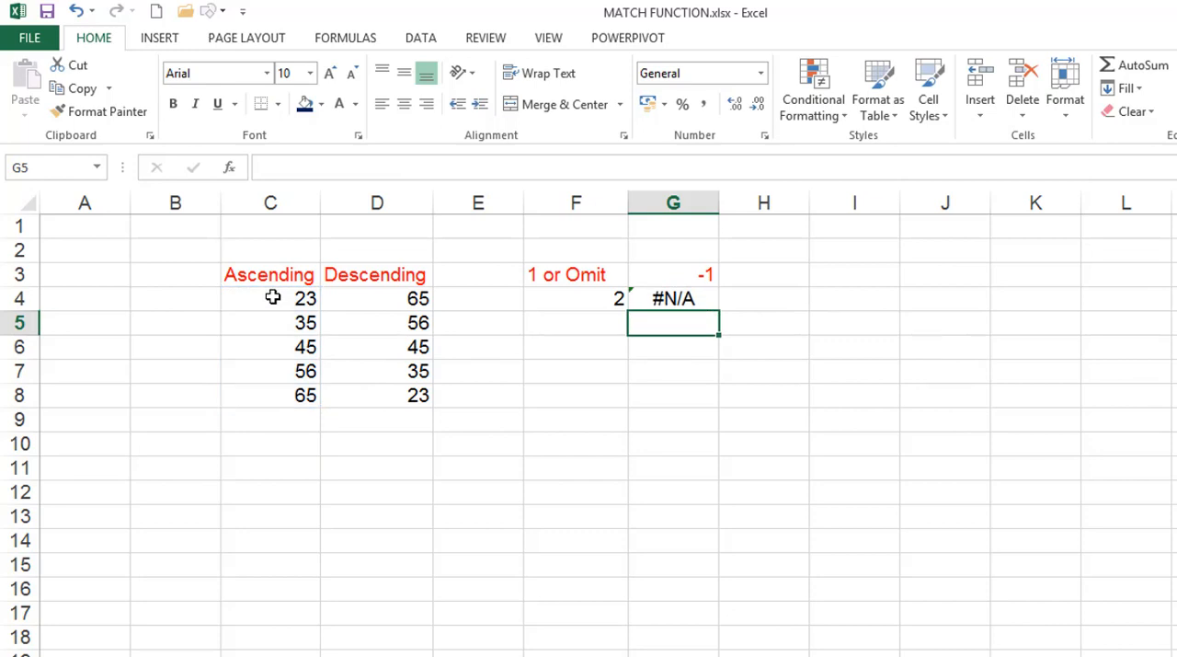
Change the lookup array in G4's MATCH formula to the Descending list, D4:D8
{"action": "double_click", "coordinate": [682, 301]}
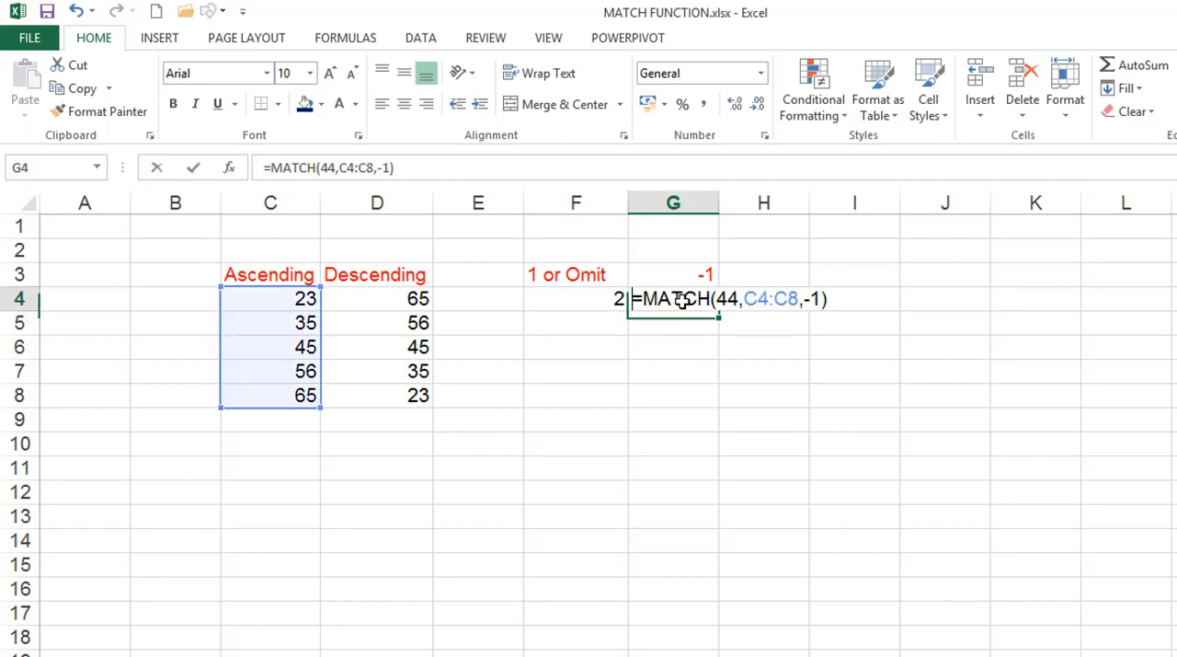
{"action": "left_click", "coordinate": [798, 298]}
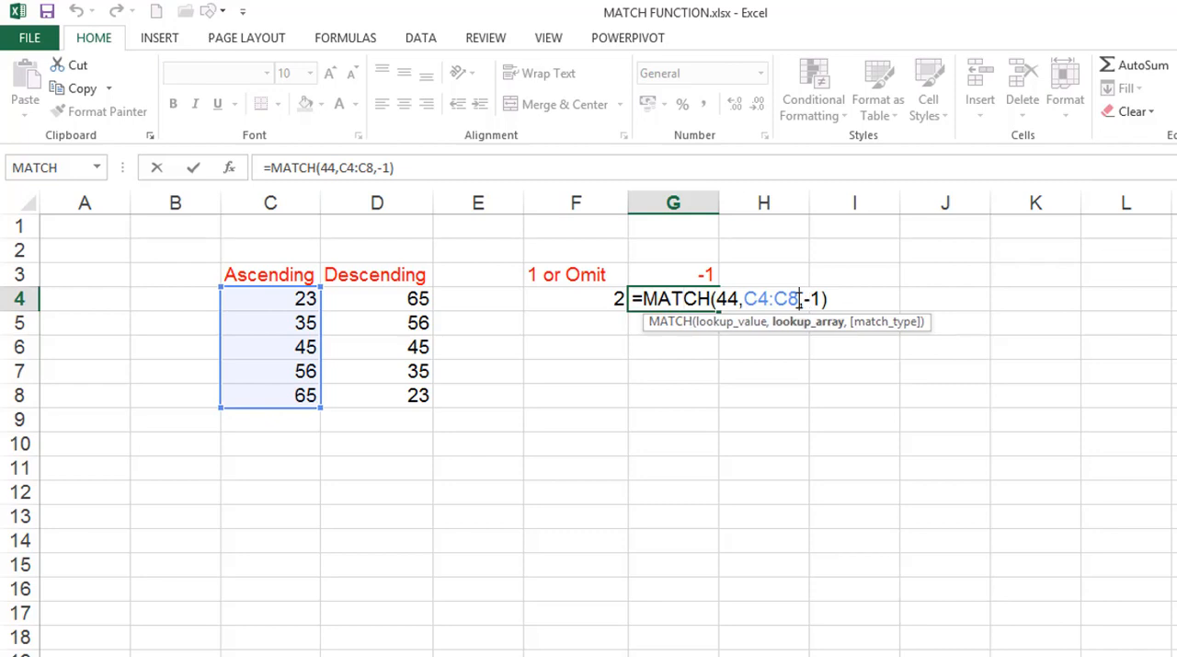
{"action": "key", "text": "BackSpace"}
{"action": "key", "text": "BackSpace"}
{"action": "key", "text": "BackSpace"}
{"action": "key", "text": "BackSpace"}
{"action": "key", "text": "BackSpace"}
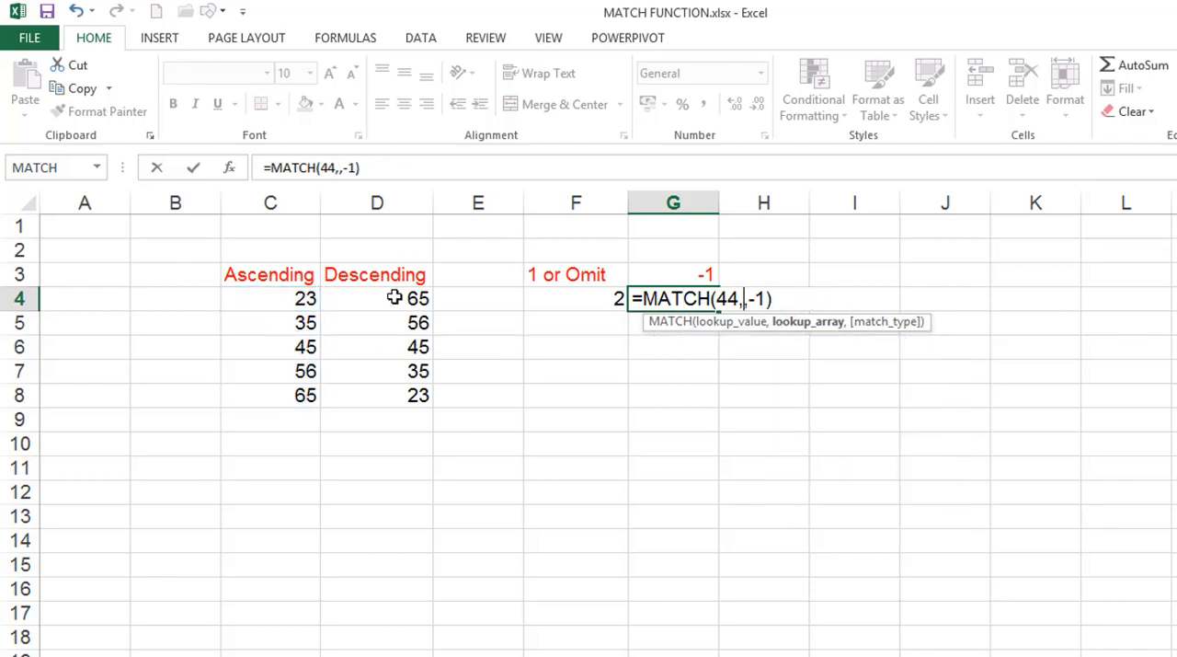
{"action": "left_click", "coordinate": [393, 297]}
{"action": "key", "text": "shift+Down"}
{"action": "key", "text": "shift+Down"}
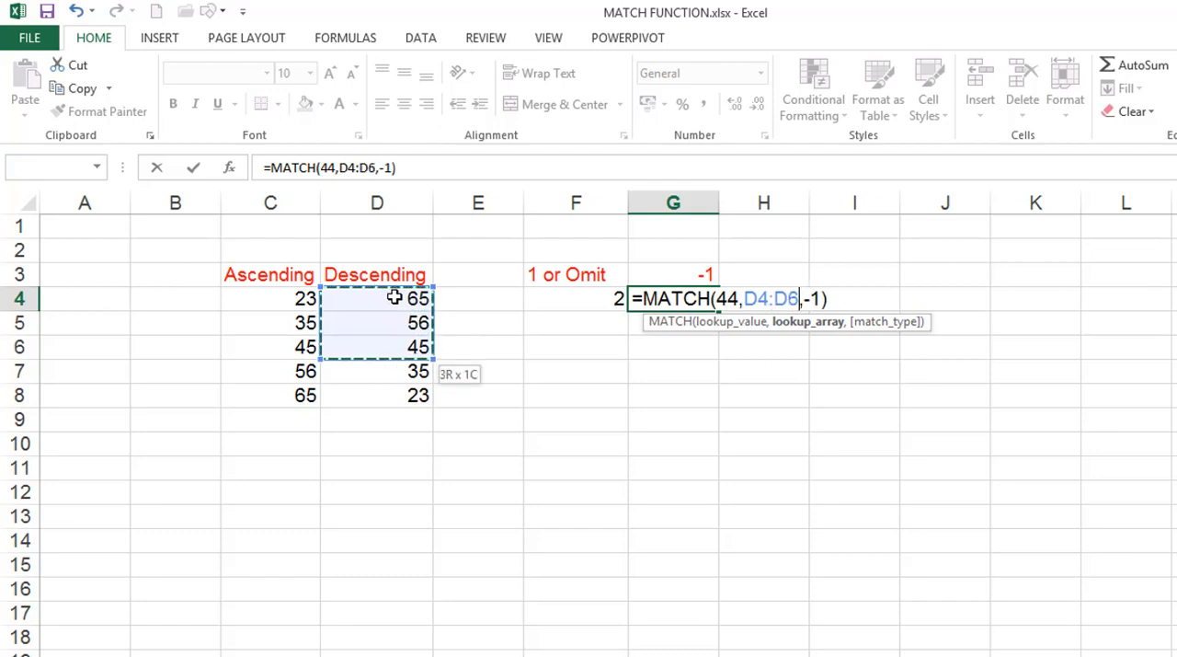
{"action": "key", "text": "shift+Down"}
{"action": "key", "text": "shift+Down"}
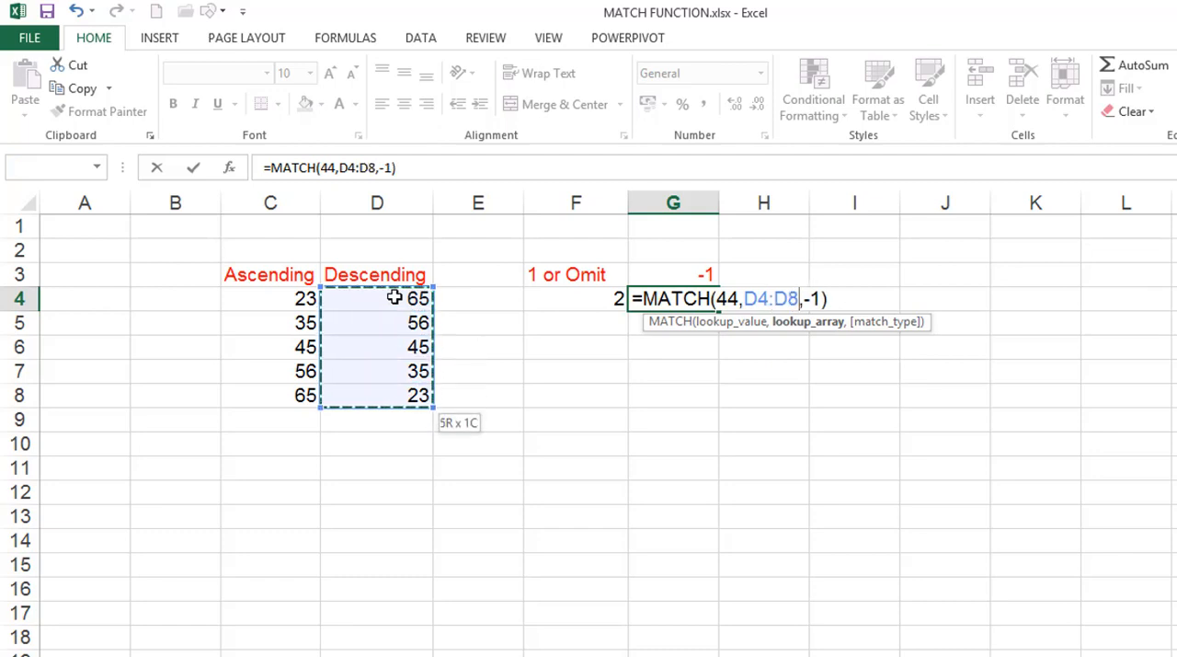
{"action": "key", "text": "Return"}
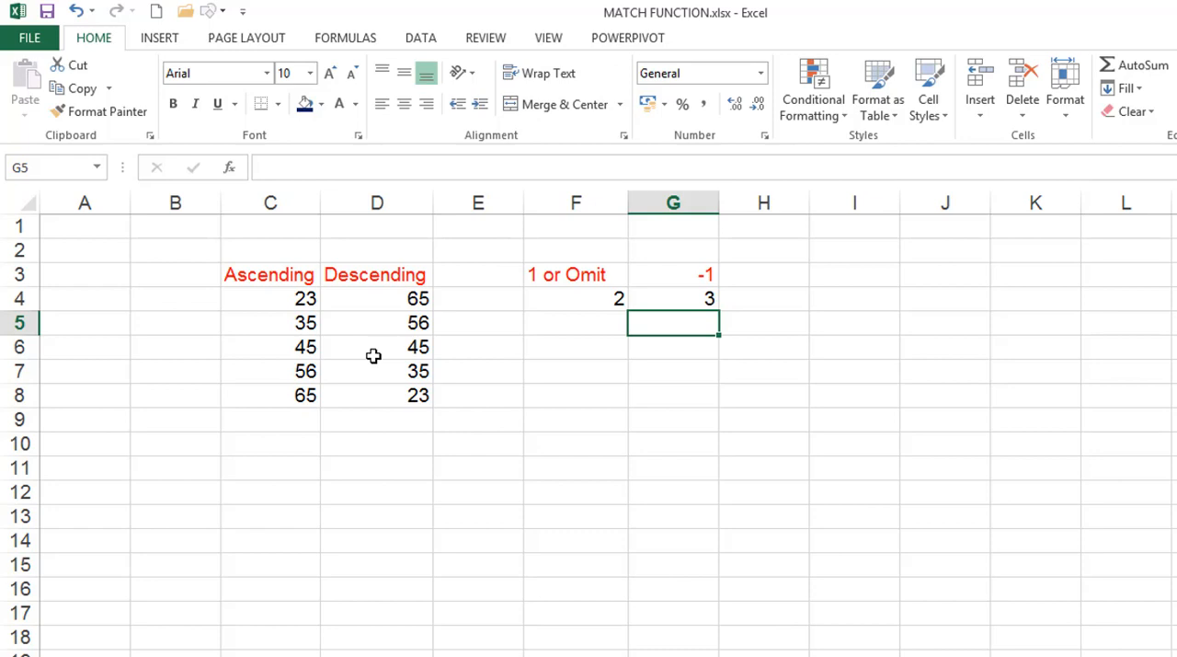
Review the MATCH formulas in cells F4 and G4, leaving empty cell F6 selected
{"action": "left_click", "coordinate": [549, 305]}
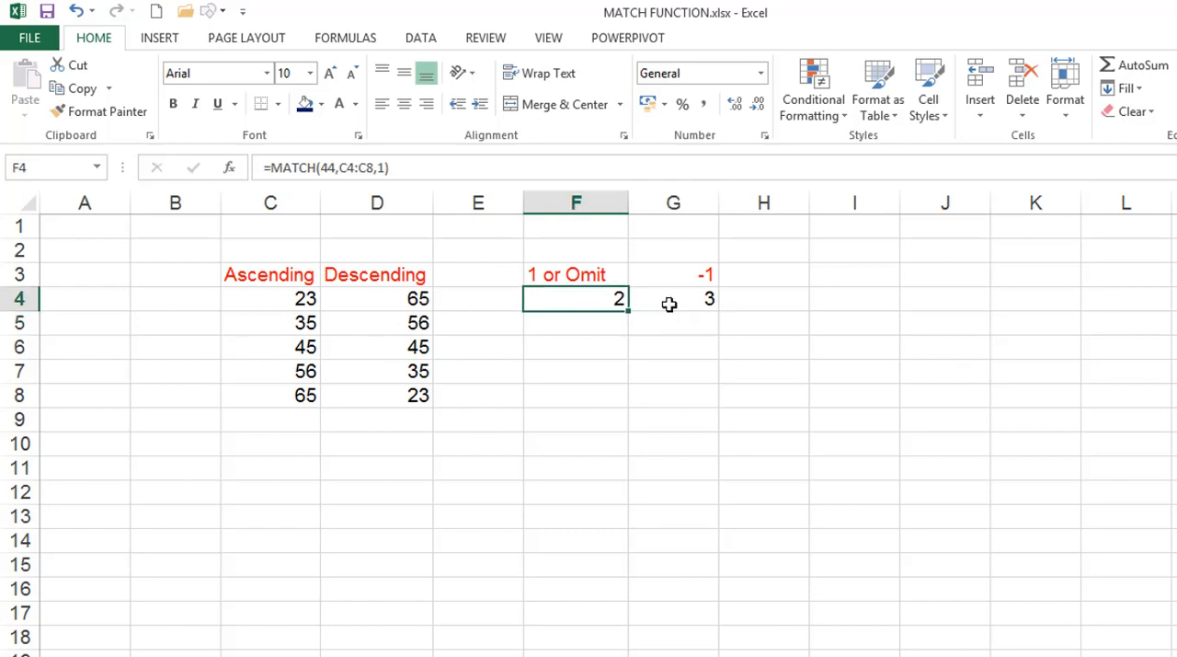
{"action": "double_click", "coordinate": [670, 303]}
{"action": "left_click", "coordinate": [552, 342]}
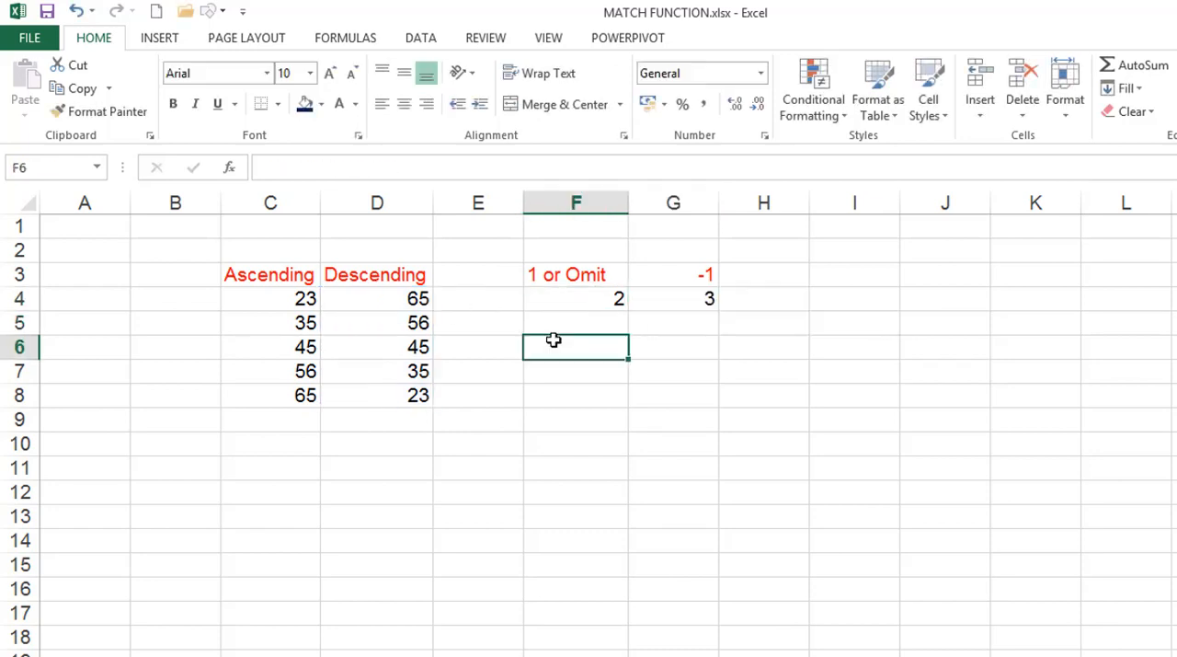
Locate MATCH among the Lookup & Reference functions and view its description without inserting it
{"action": "left_click", "coordinate": [366, 42]}
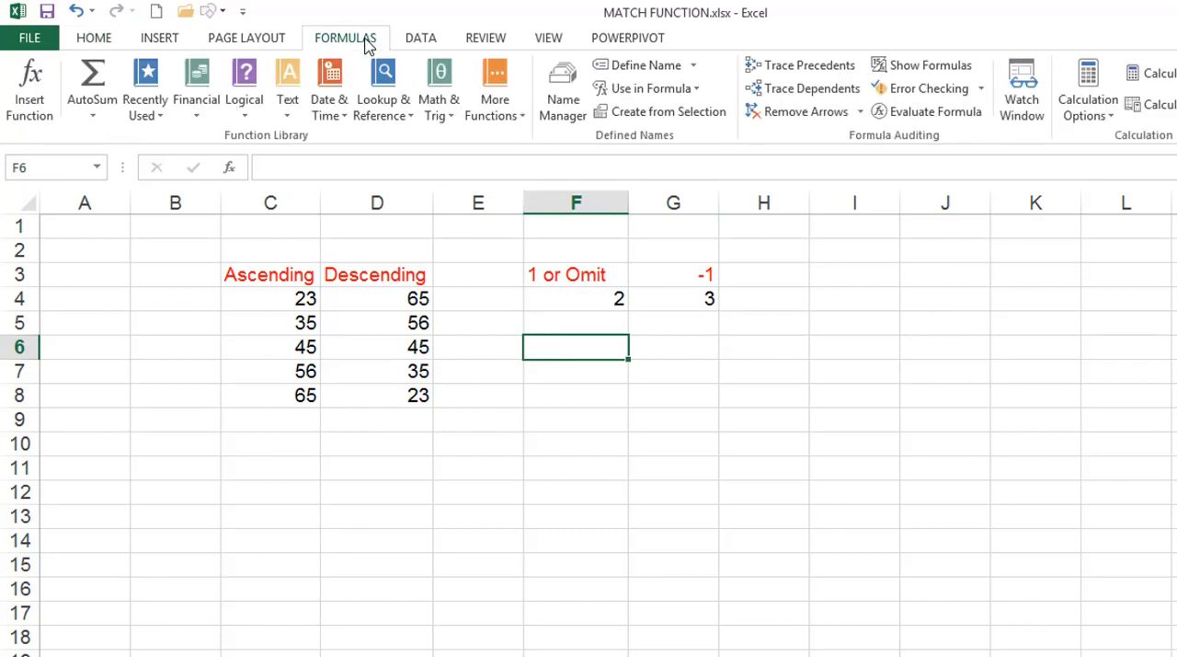
{"action": "left_click", "coordinate": [393, 101]}
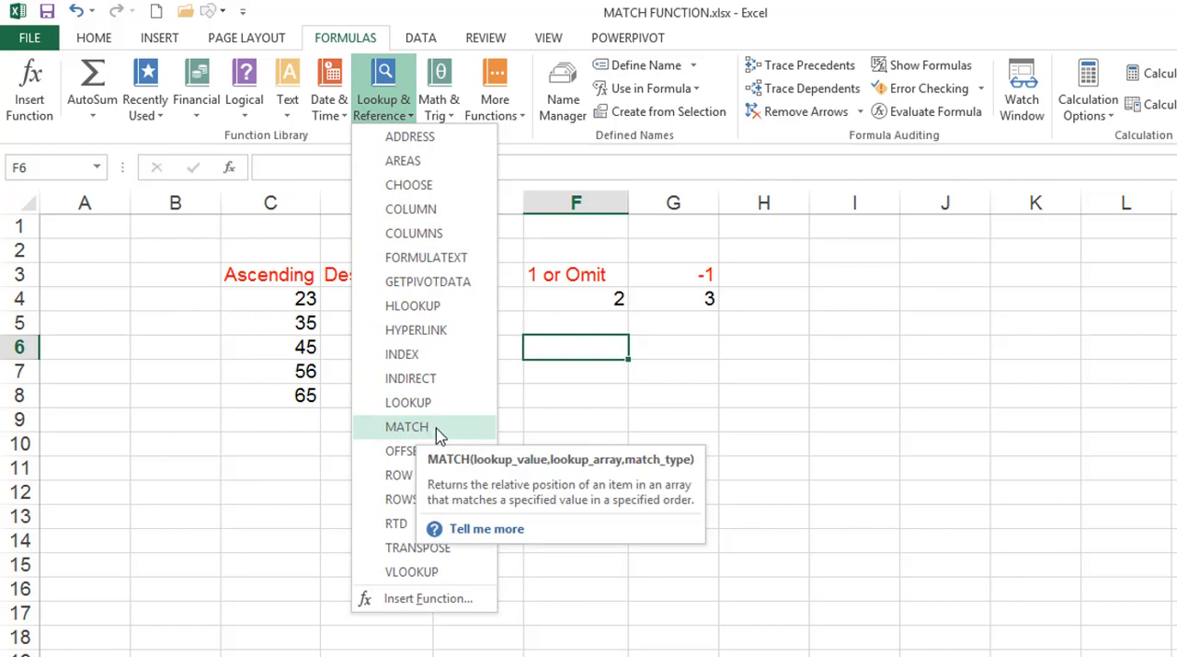
{"action": "left_click", "coordinate": [582, 428]}
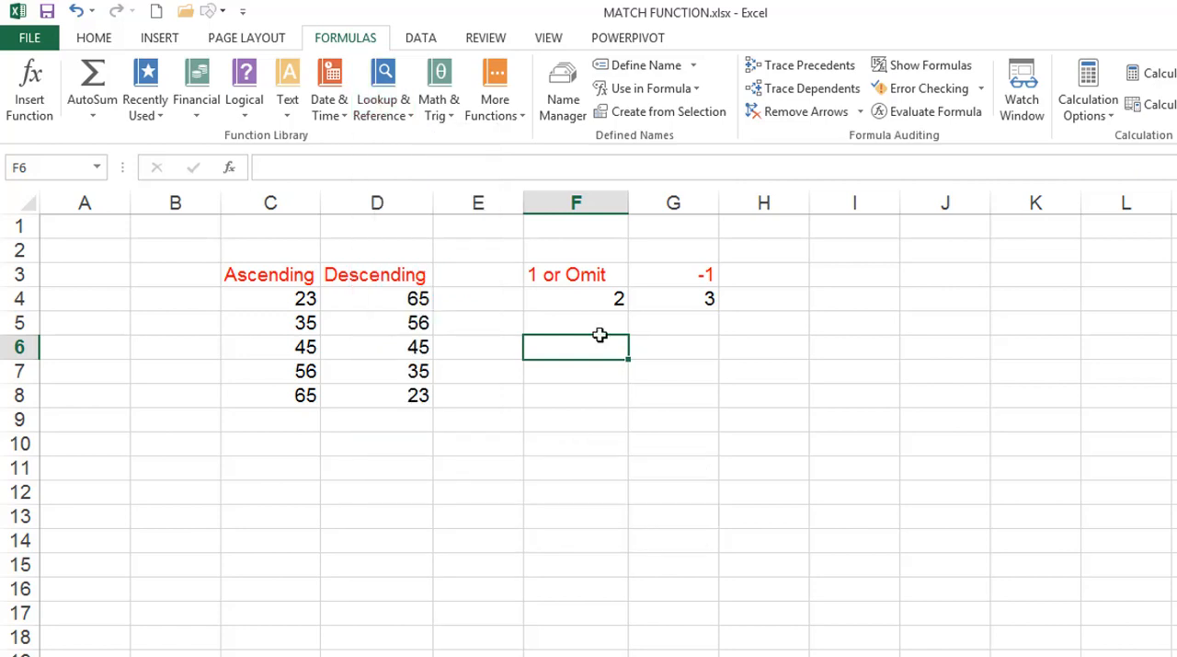